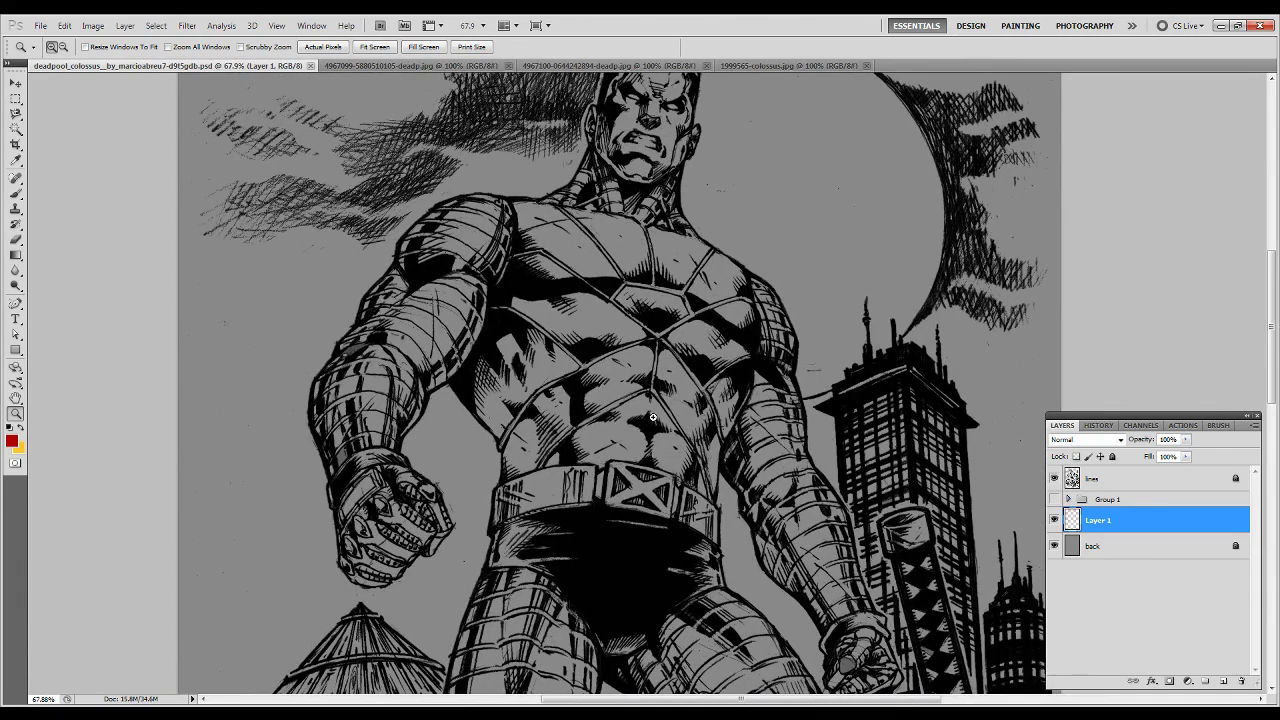
Step: Paint red over Colossus's shoulder, chest and abdomen on Layer 1
key("b")
left_click_drag(575, 275, 525, 210)
mouse_move(500, 340)
left_mouse_down()
mouse_move(508, 446)
mouse_move(503, 274)
mouse_move(600, 330)
mouse_move(606, 380)
mouse_move(660, 316)
mouse_move(543, 209)
mouse_move(645, 225)
mouse_move(534, 200)
mouse_move(677, 302)
left_mouse_up()
mouse_move(649, 234)
left_mouse_down()
mouse_move(745, 305)
mouse_move(545, 435)
mouse_move(690, 480)
mouse_move(749, 314)
left_mouse_up()
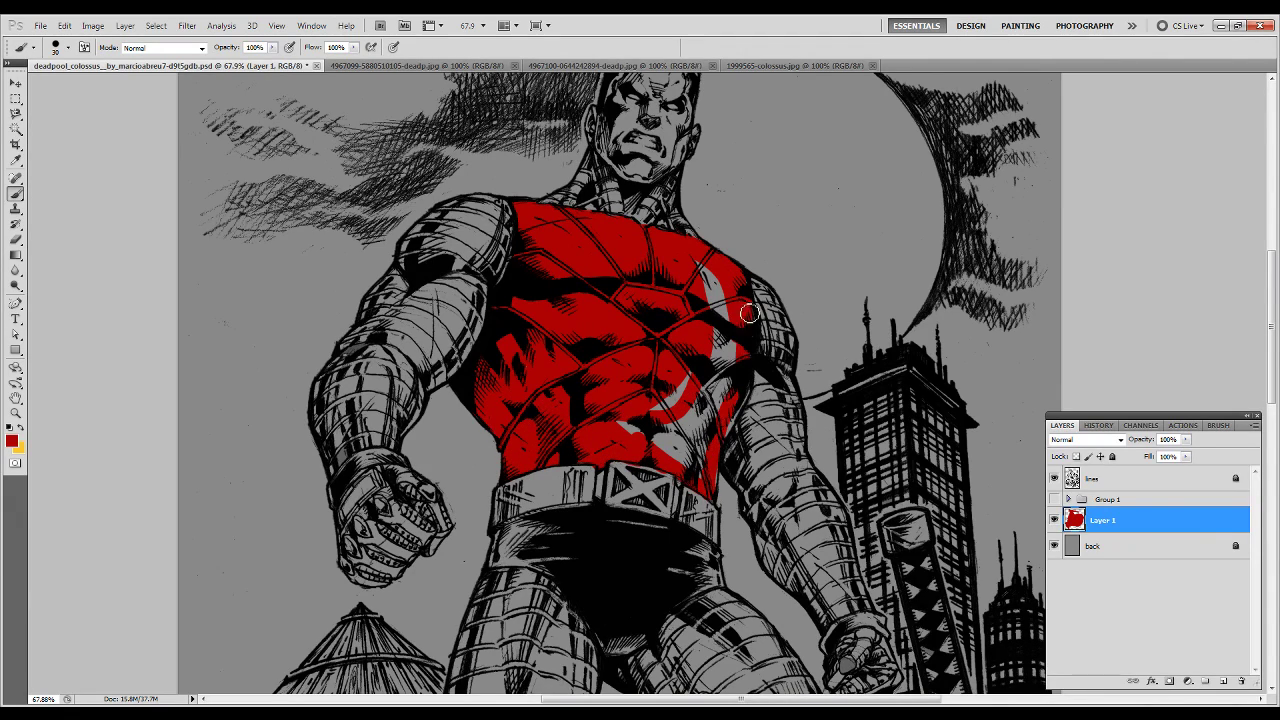
mouse_move(709, 485)
left_mouse_down()
mouse_move(715, 400)
mouse_move(749, 323)
left_mouse_up()
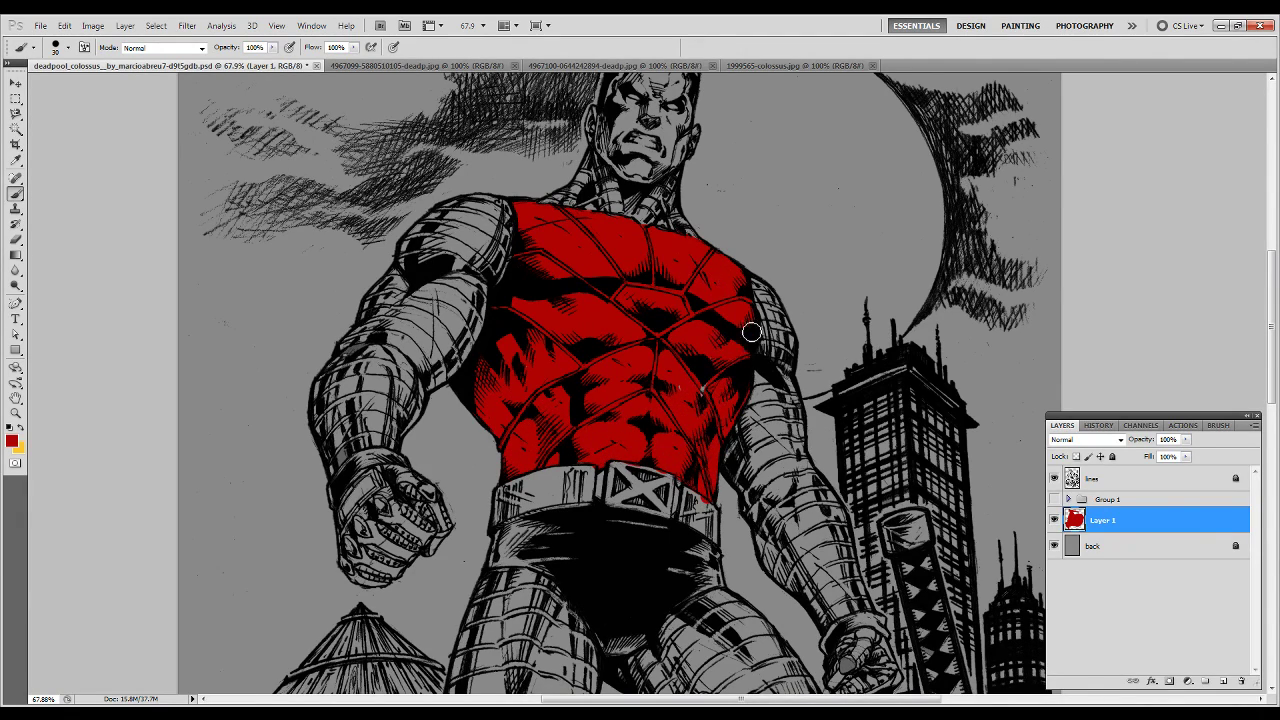
Step: Paint red on the left end of the belt and the trunks, erasing overspill
key("e")
key("b")
scroll(679, 444, "down", 5)
mouse_move(522, 342)
left_mouse_down()
mouse_move(563, 317)
mouse_move(543, 286)
mouse_move(537, 337)
mouse_move(572, 278)
left_mouse_up()
mouse_move(621, 410)
left_mouse_down()
mouse_move(729, 358)
mouse_move(610, 268)
mouse_move(520, 333)
left_mouse_up()
key("e")
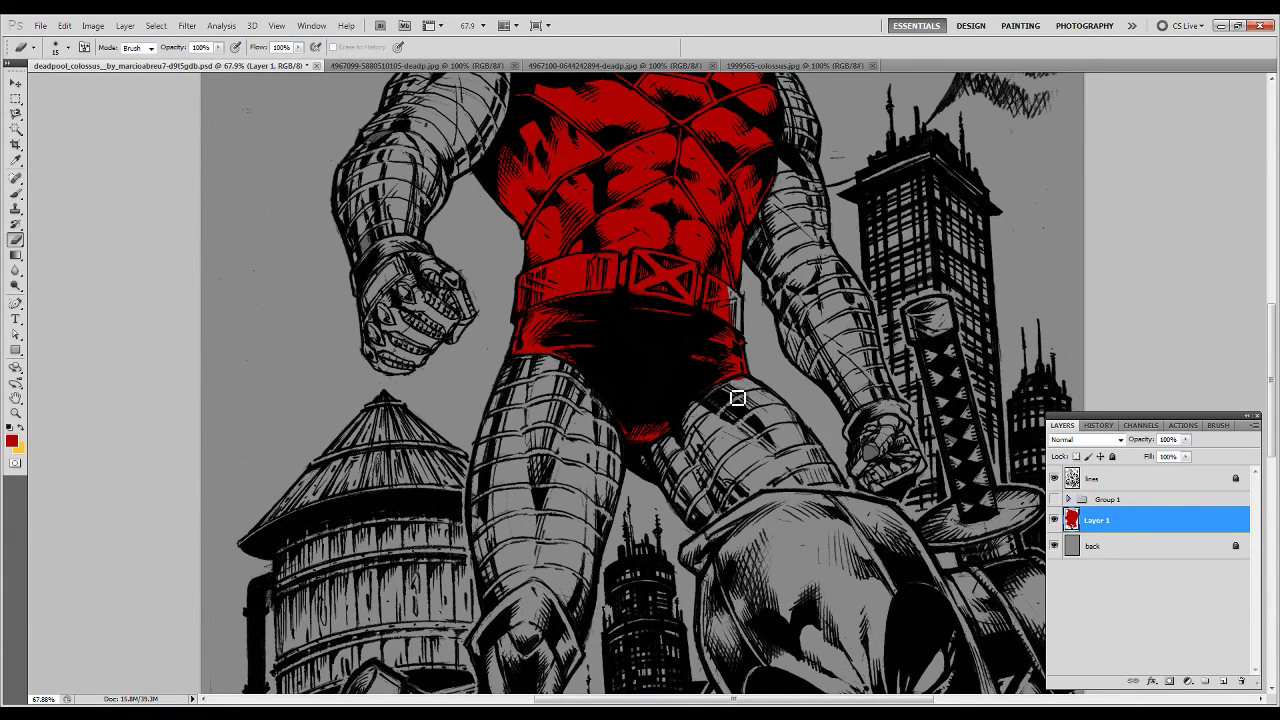
key("b")
Step: Paint Colossus's boot red down to the sword hilt and fit the image on screen
left_click_drag(745, 372, 820, 65)
mouse_move(610, 280)
left_mouse_down()
mouse_move(570, 360)
mouse_move(600, 300)
mouse_move(636, 370)
mouse_move(630, 440)
mouse_move(557, 413)
mouse_move(590, 418)
left_mouse_up()
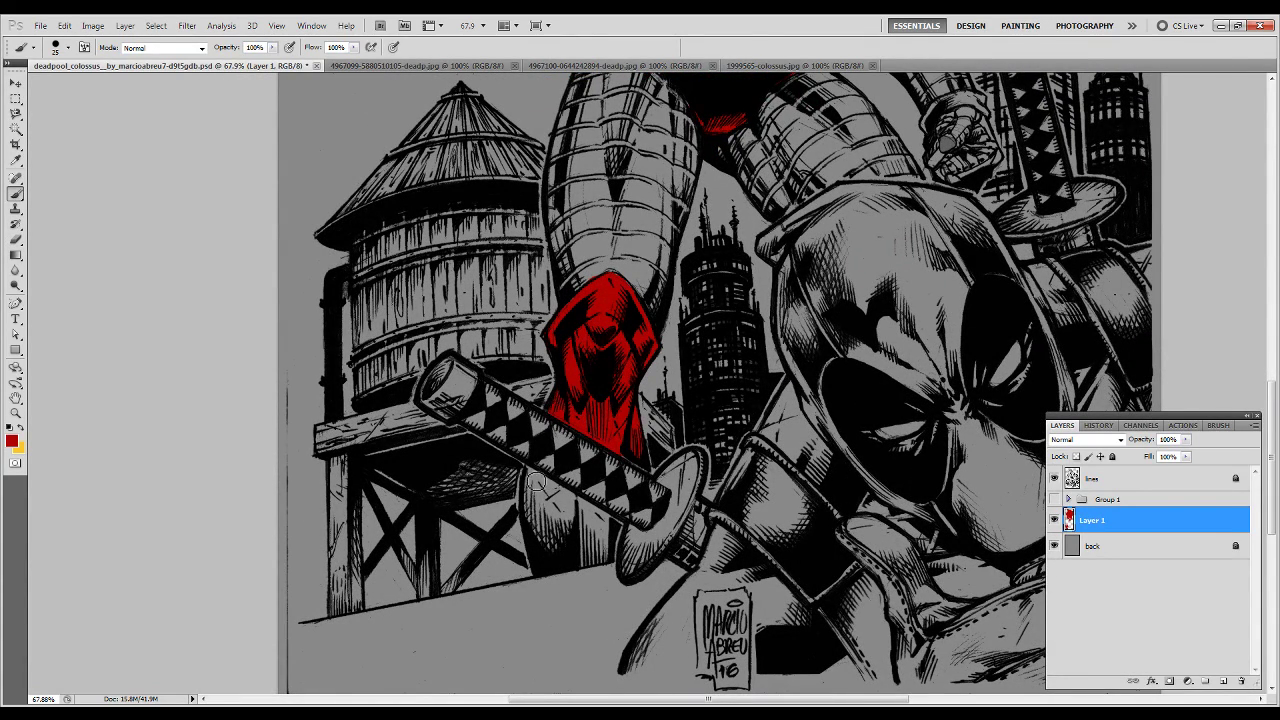
mouse_move(537, 483)
left_mouse_down()
mouse_move(535, 530)
mouse_move(618, 526)
mouse_move(555, 485)
mouse_move(608, 553)
left_mouse_up()
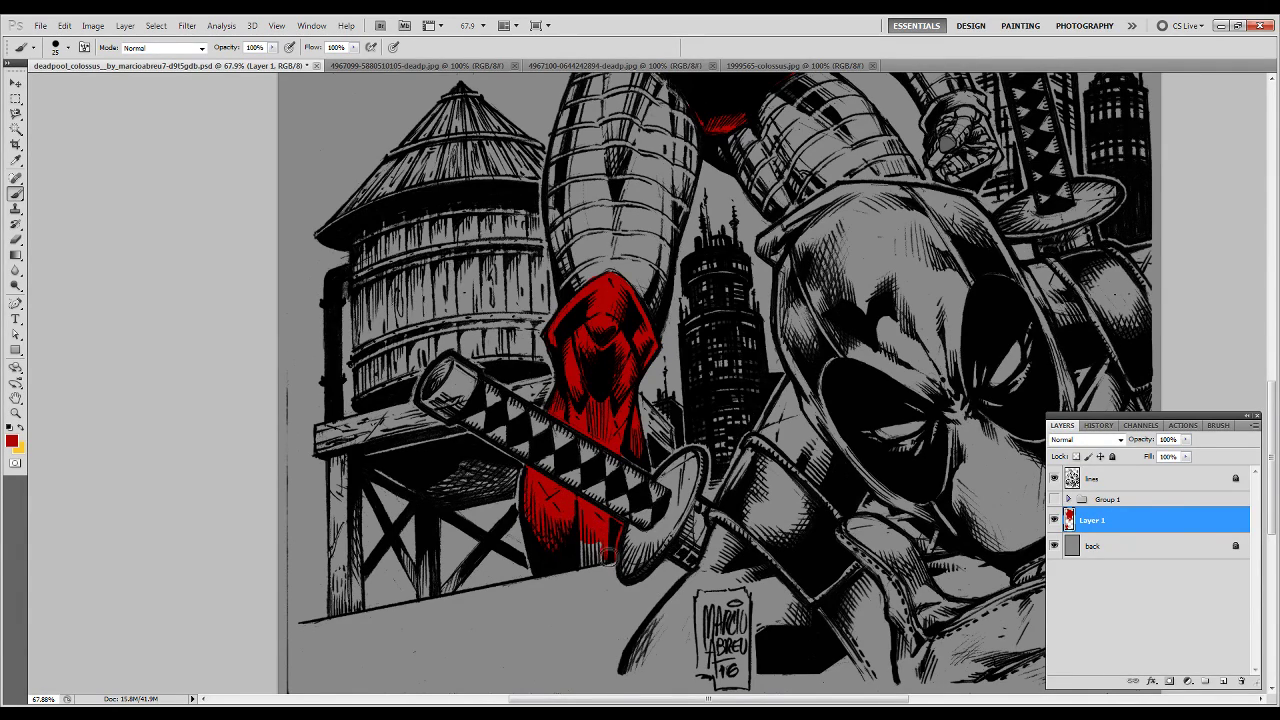
key("e")
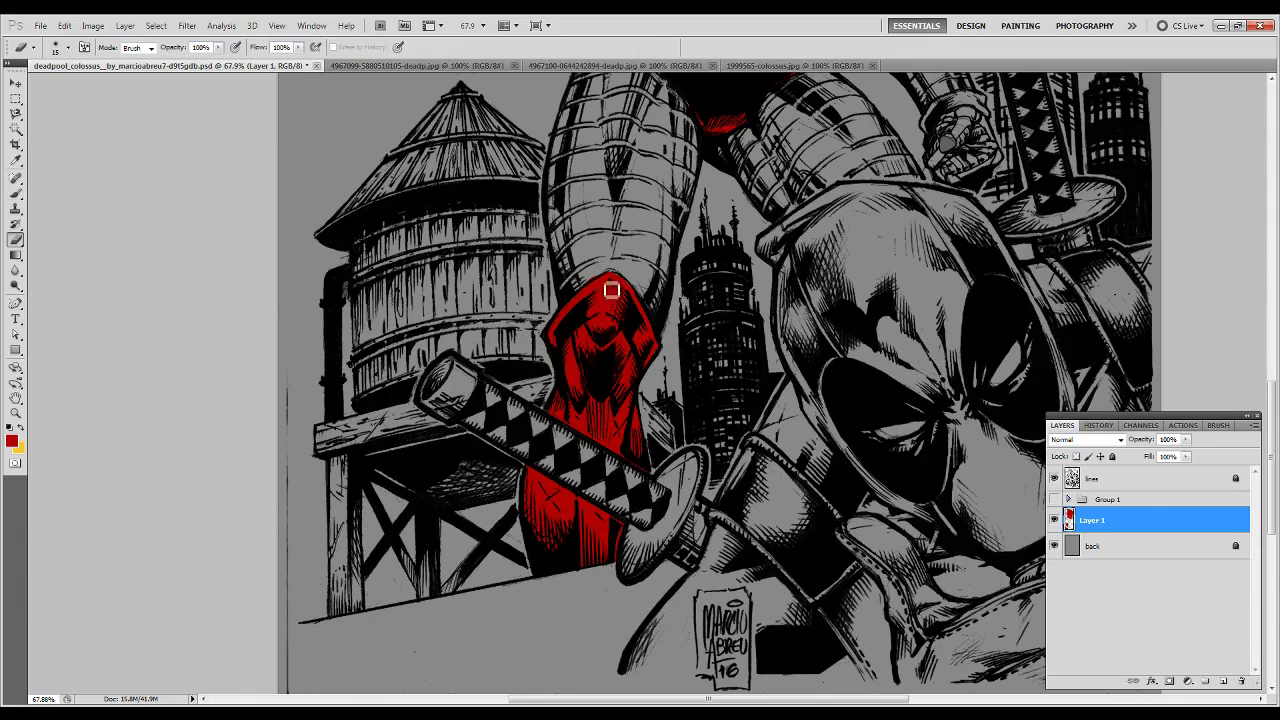
key("ctrl+0")
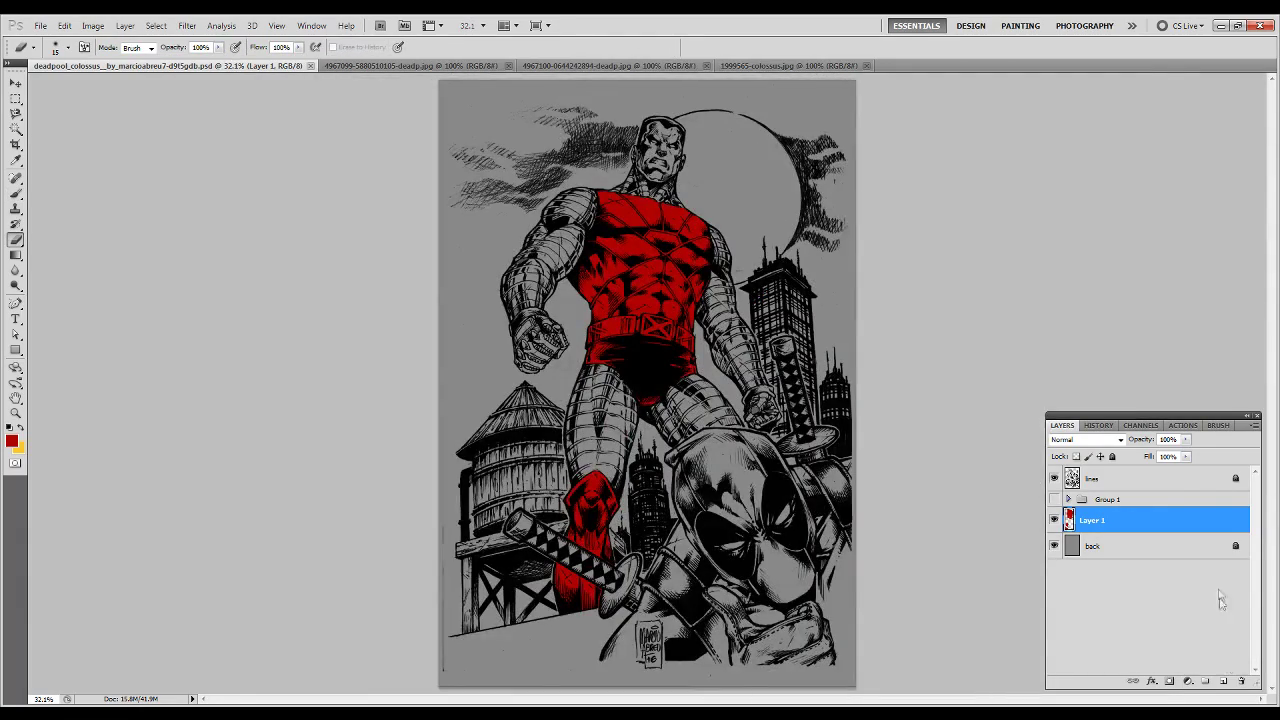
Step: Add Layer 2, zoom in on the belt, and paint yellow across it to the buckle
left_click(1205, 681)
key("z")
left_click(633, 237)
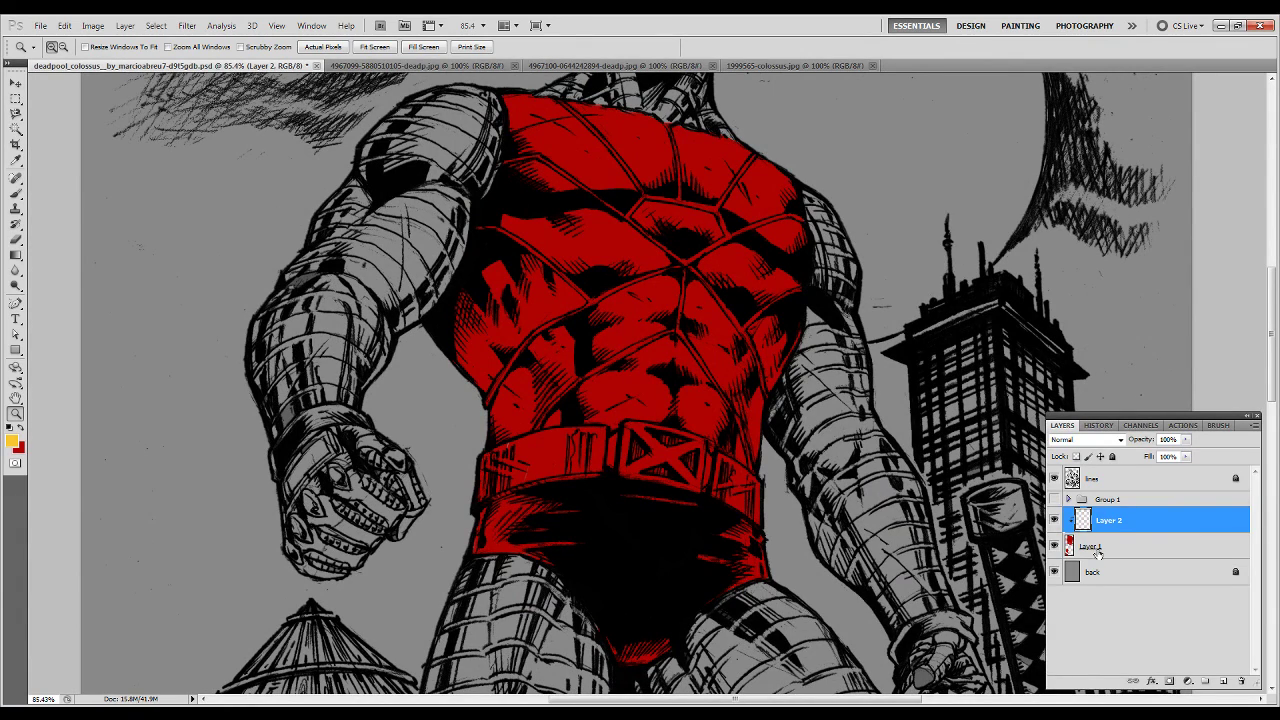
key("b")
mouse_move(489, 457)
left_mouse_down()
mouse_move(509, 354)
mouse_move(612, 366)
mouse_move(560, 340)
mouse_move(625, 330)
left_mouse_up()
mouse_move(520, 350)
left_mouse_down()
mouse_move(660, 330)
mouse_move(722, 343)
mouse_move(690, 350)
mouse_move(700, 360)
left_mouse_up()
Step: Fill the belt's right section yellow, tidying edges with a resized eraser
key("e")
key("b")
key("e")
right_click(680, 360)
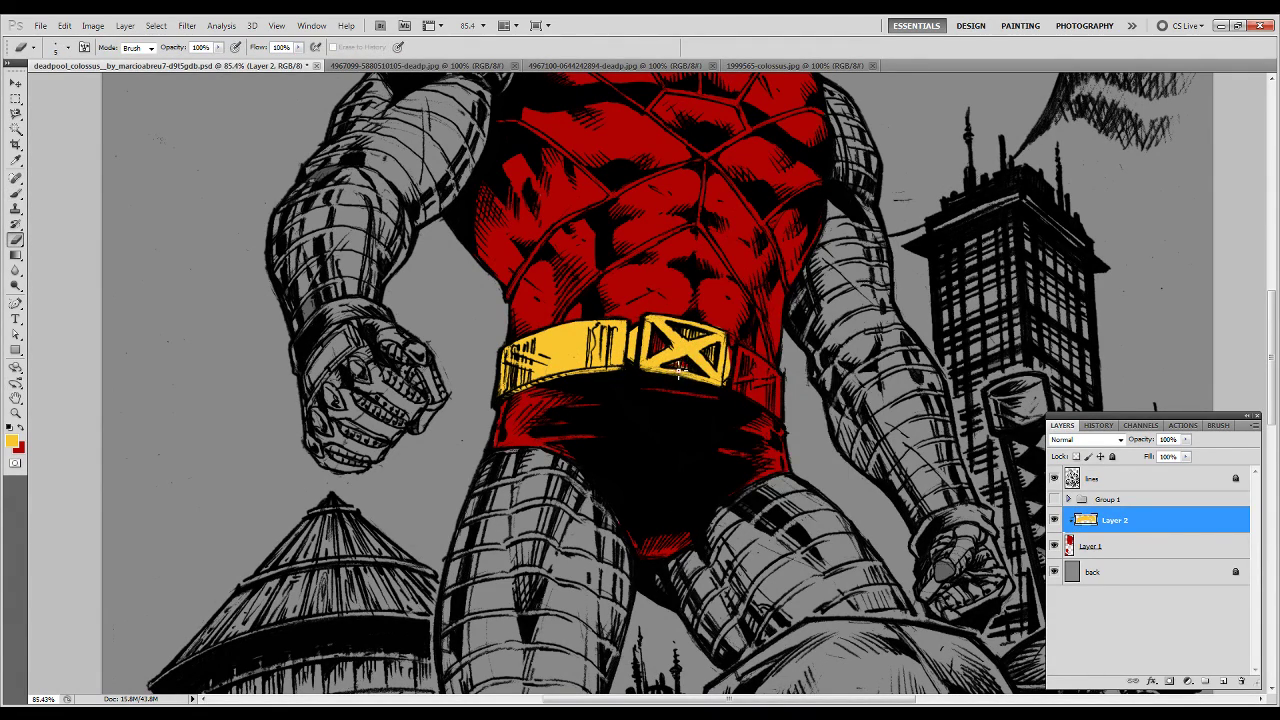
key("b")
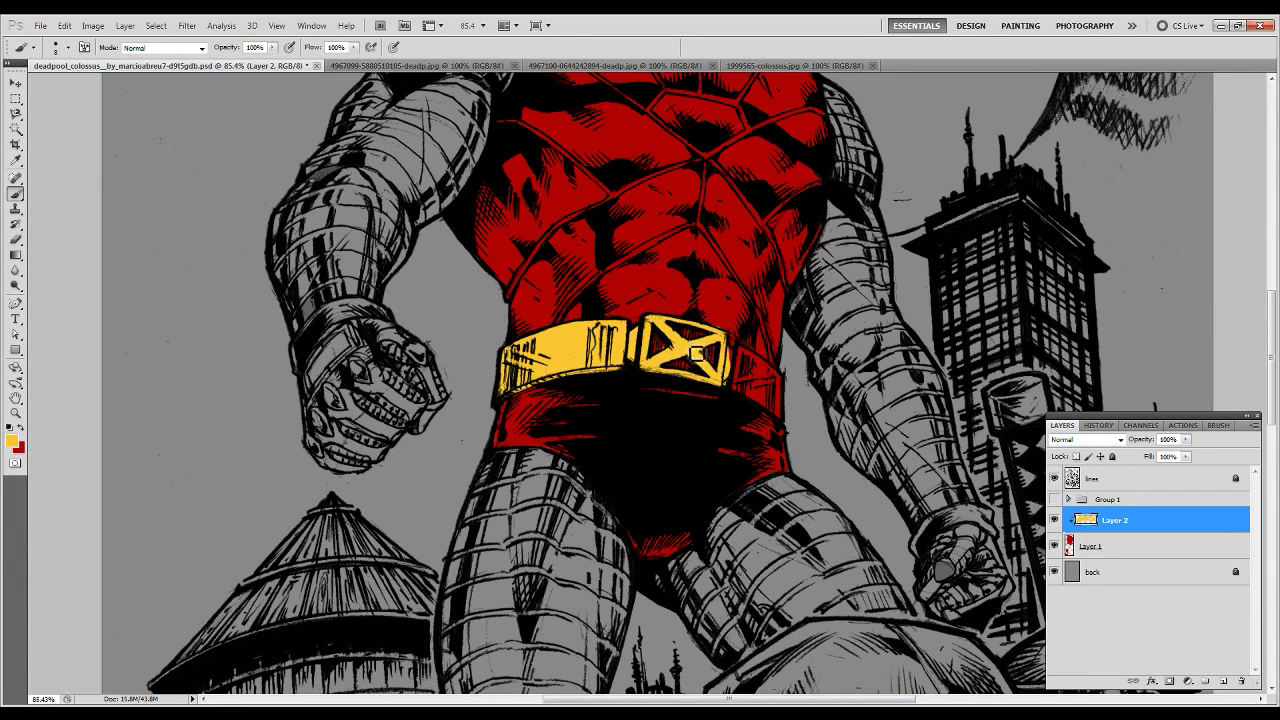
left_click_drag(731, 355, 760, 375)
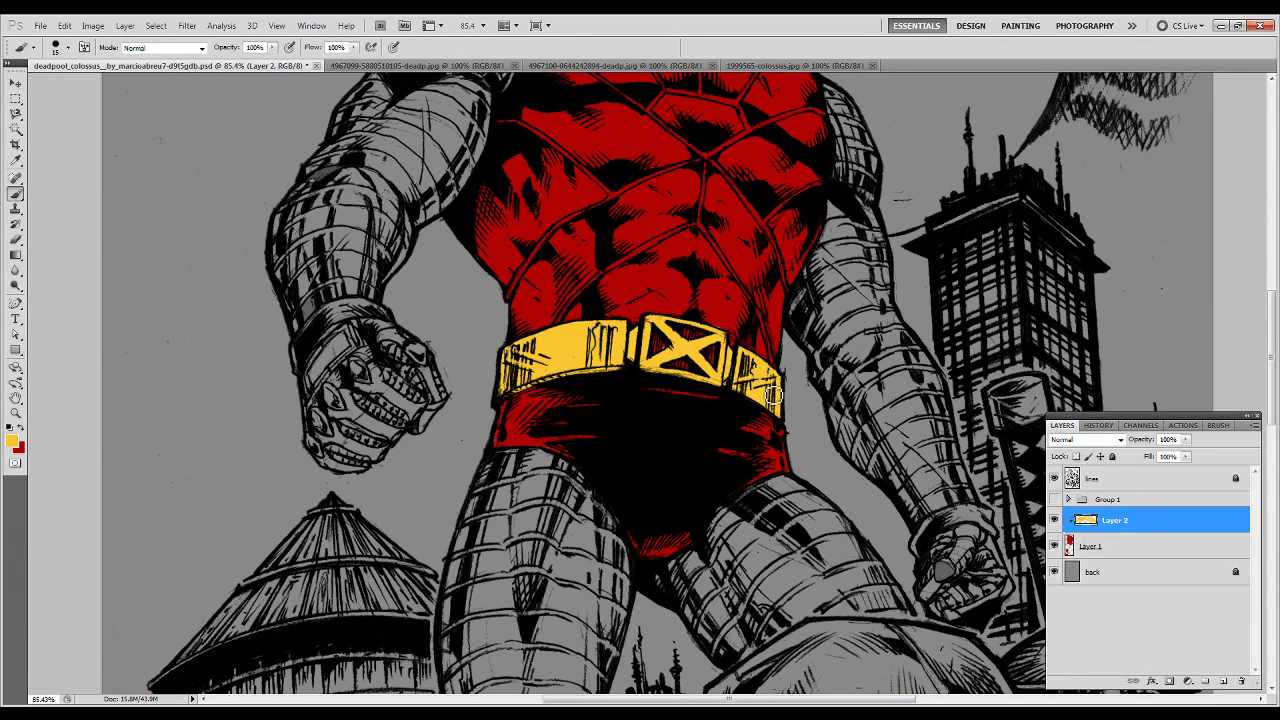
key("alt+bracketleft")
key("x")
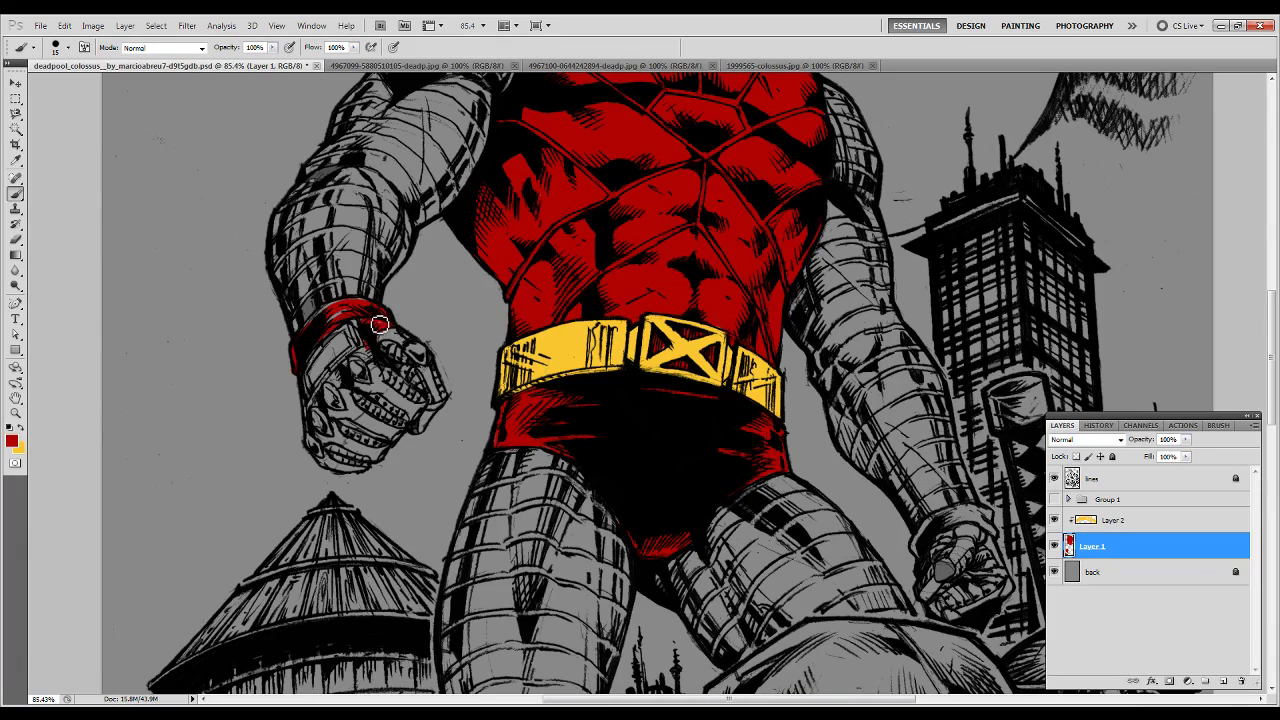
Step: Paint the left wristband red and enlarge the eraser tip for cleanup
left_click_drag(367, 357, 318, 402)
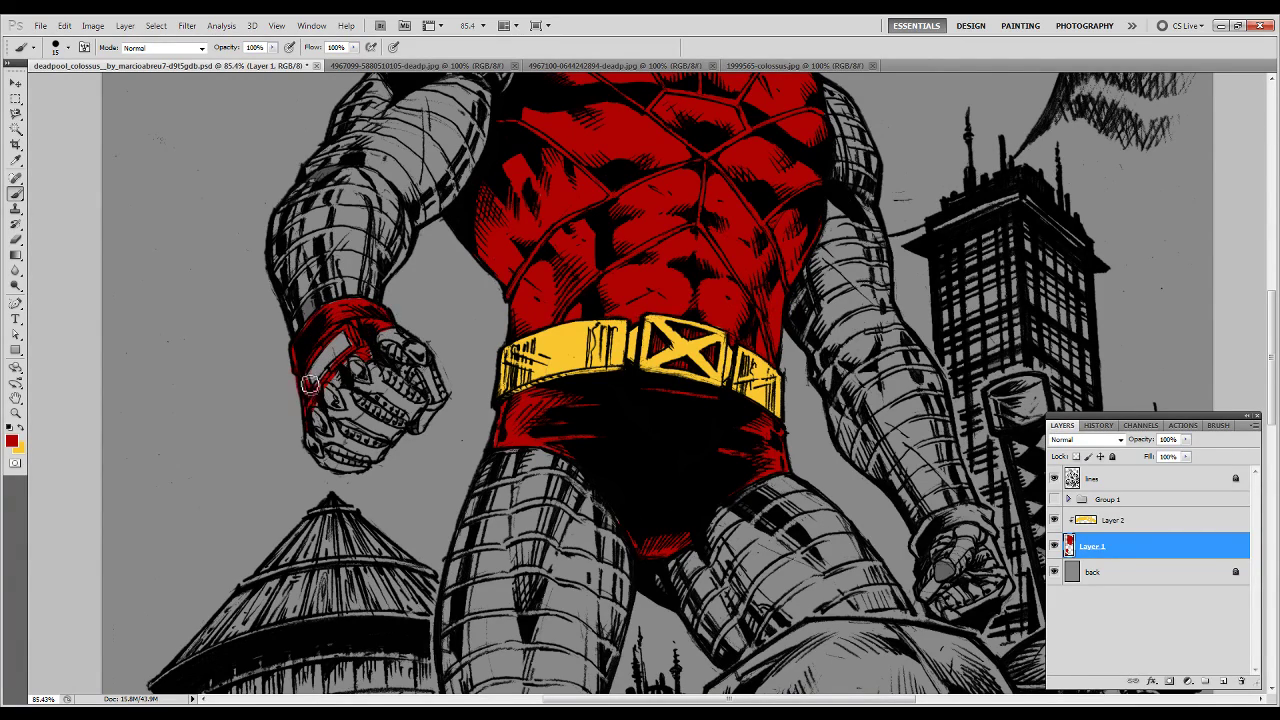
key("e")
key("b")
key("e")
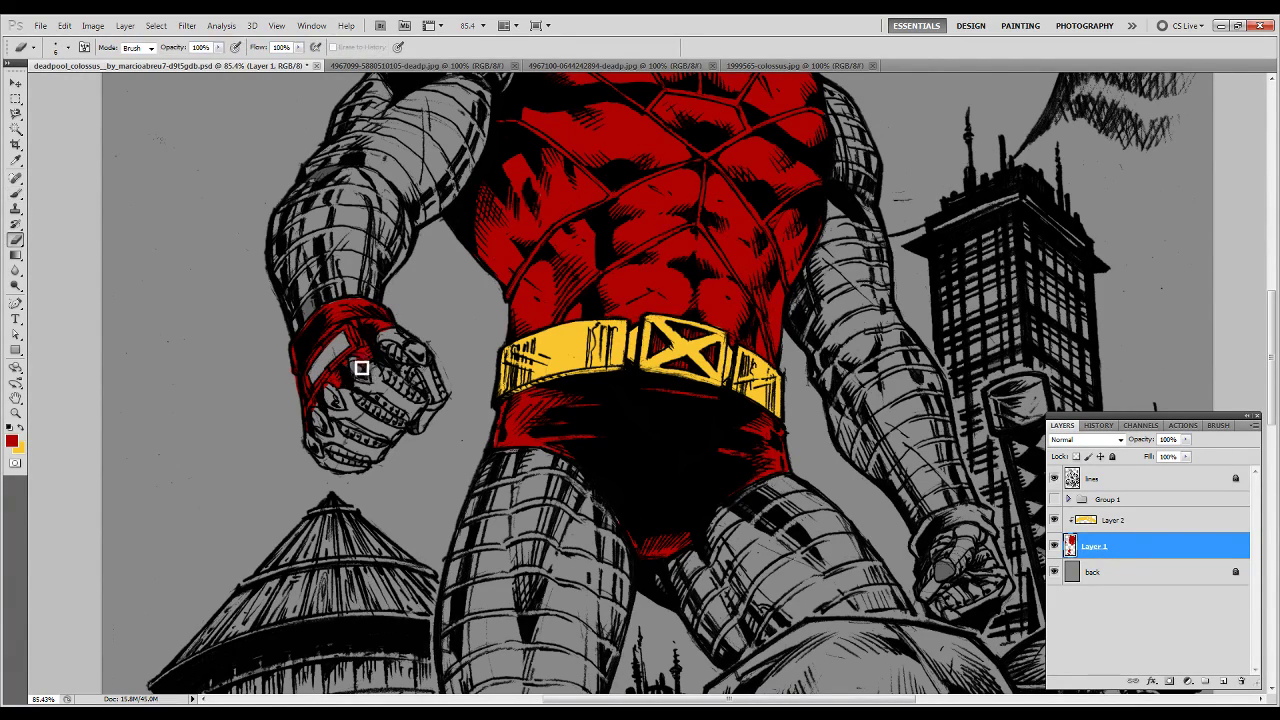
right_click(310, 405)
key("Return")
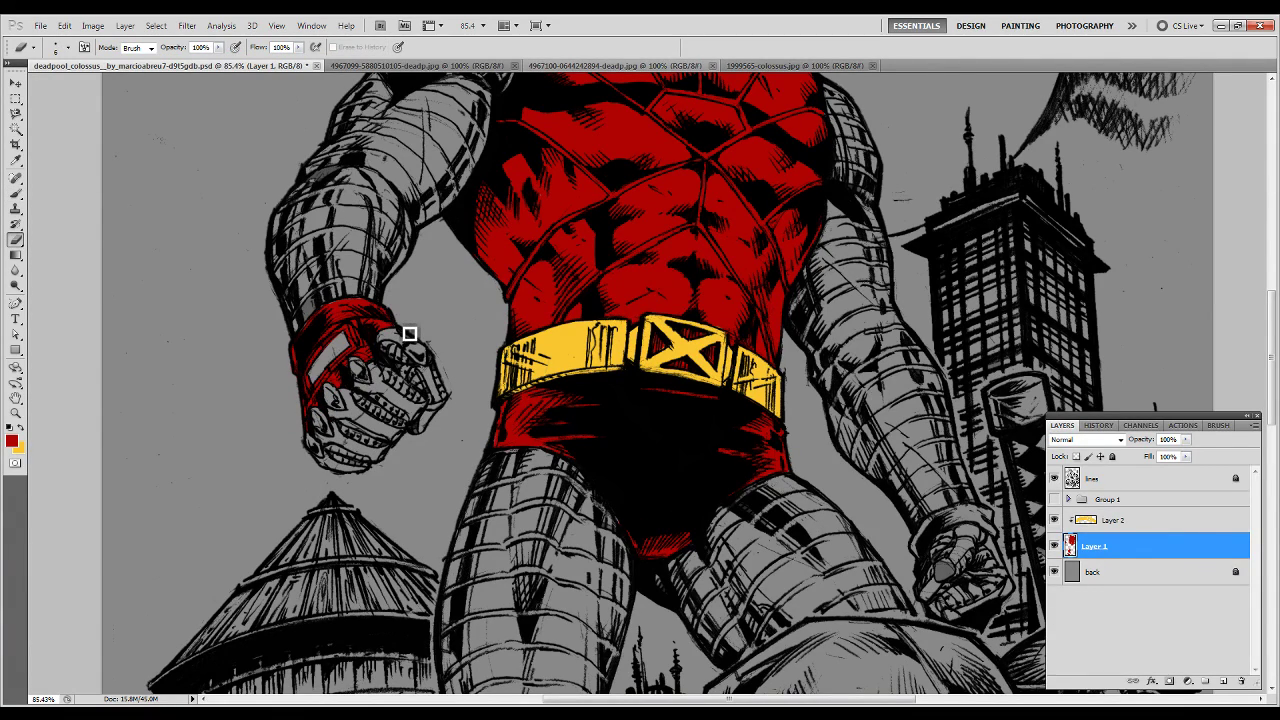
Step: Paint the right wristband red, tidy it, and fit the artwork in the window
scroll(410, 333, "right", 3)
scroll(600, 400, "down", 1)
key("b")
left_click_drag(810, 487, 770, 505)
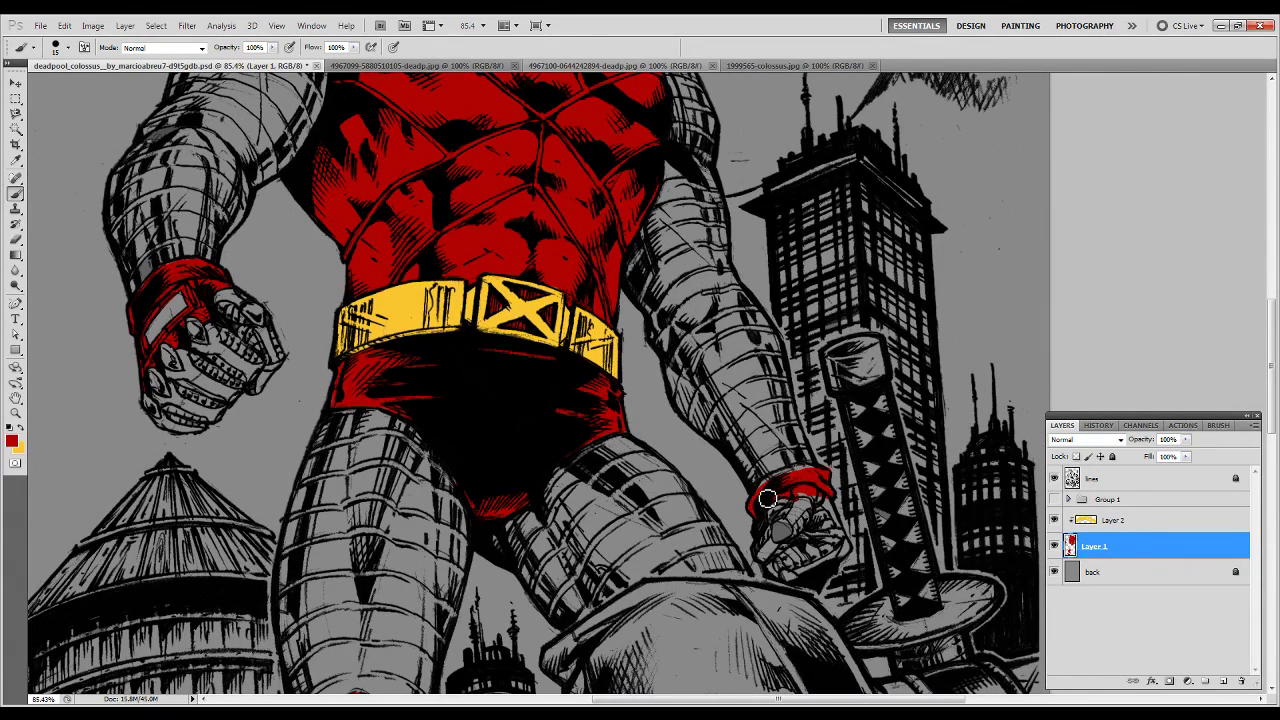
key("e")
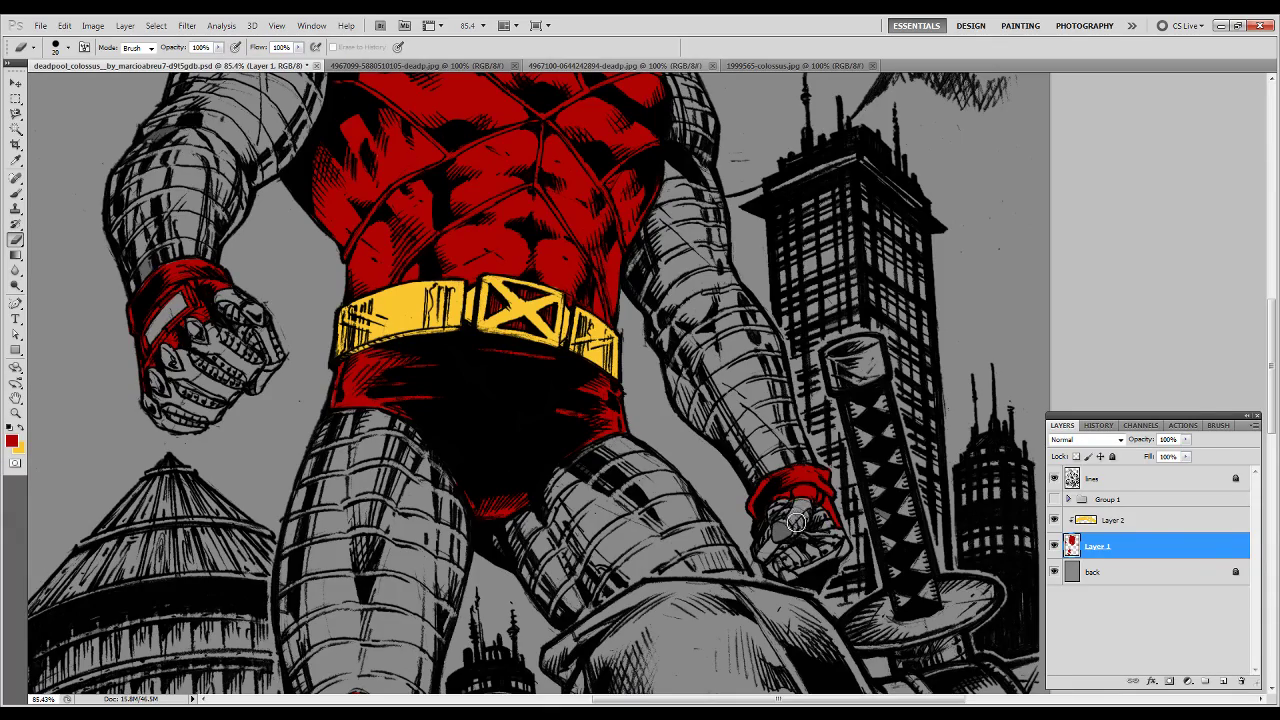
key("ctrl+0")
left_click(11, 440)
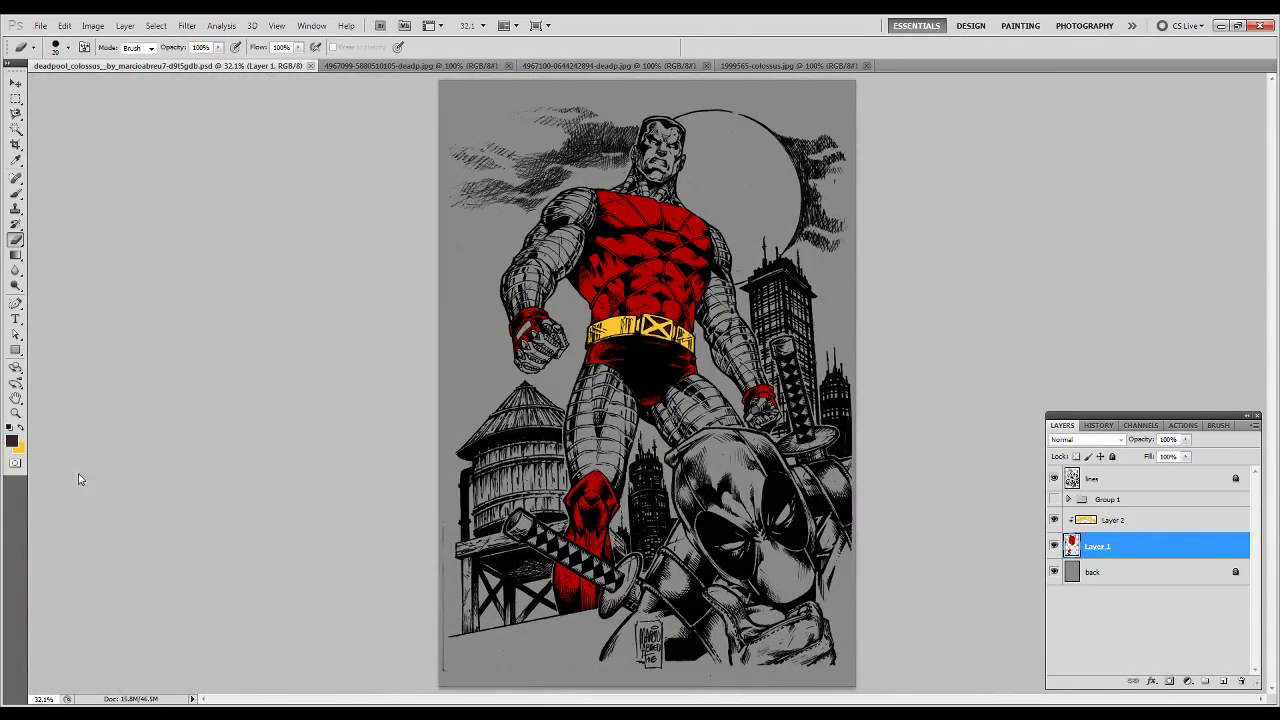
Step: Pick dark grey, add Layer 3, and paint grey over the torso and upper-left chest
left_click(409, 329)
left_click(1223, 681)
scroll(364, 478, "up", 5, "alt")
key("b")
mouse_move(364, 478)
left_mouse_down()
mouse_move(443, 409)
mouse_move(505, 432)
mouse_move(508, 446)
mouse_move(410, 520)
mouse_move(479, 448)
left_mouse_up()
left_click_drag(440, 218, 535, 303)
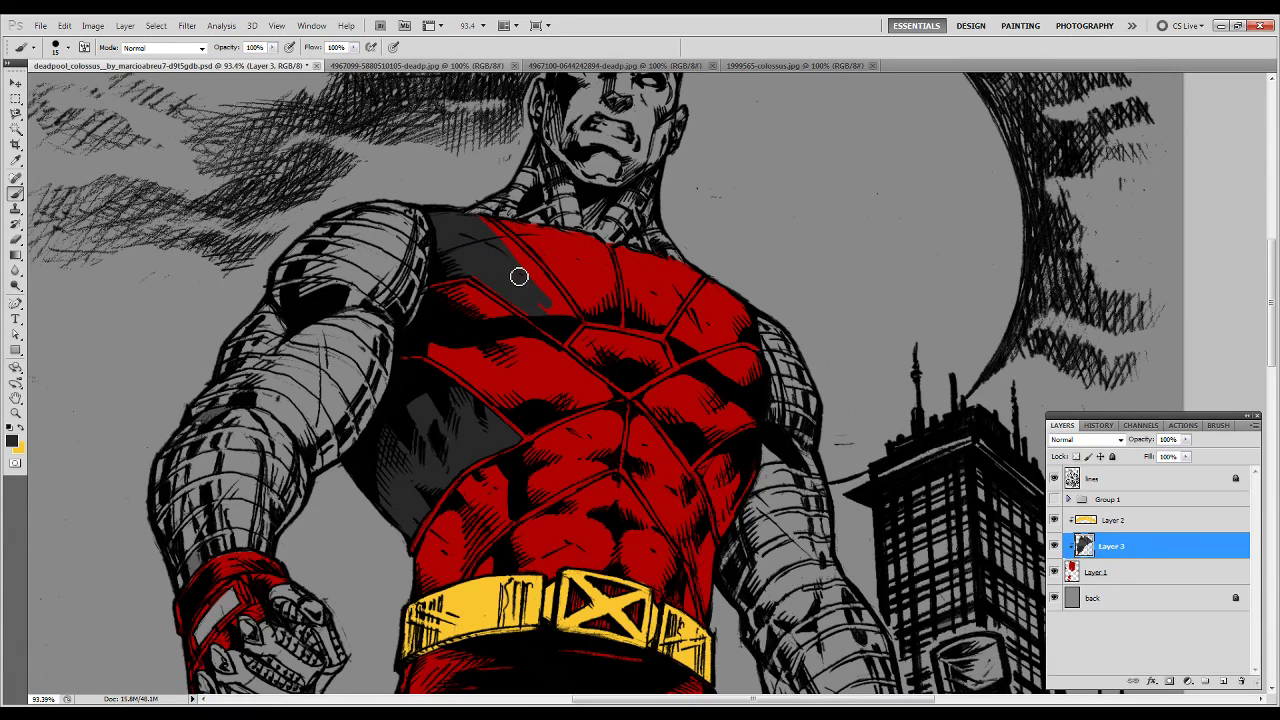
left_click_drag(508, 248, 493, 232)
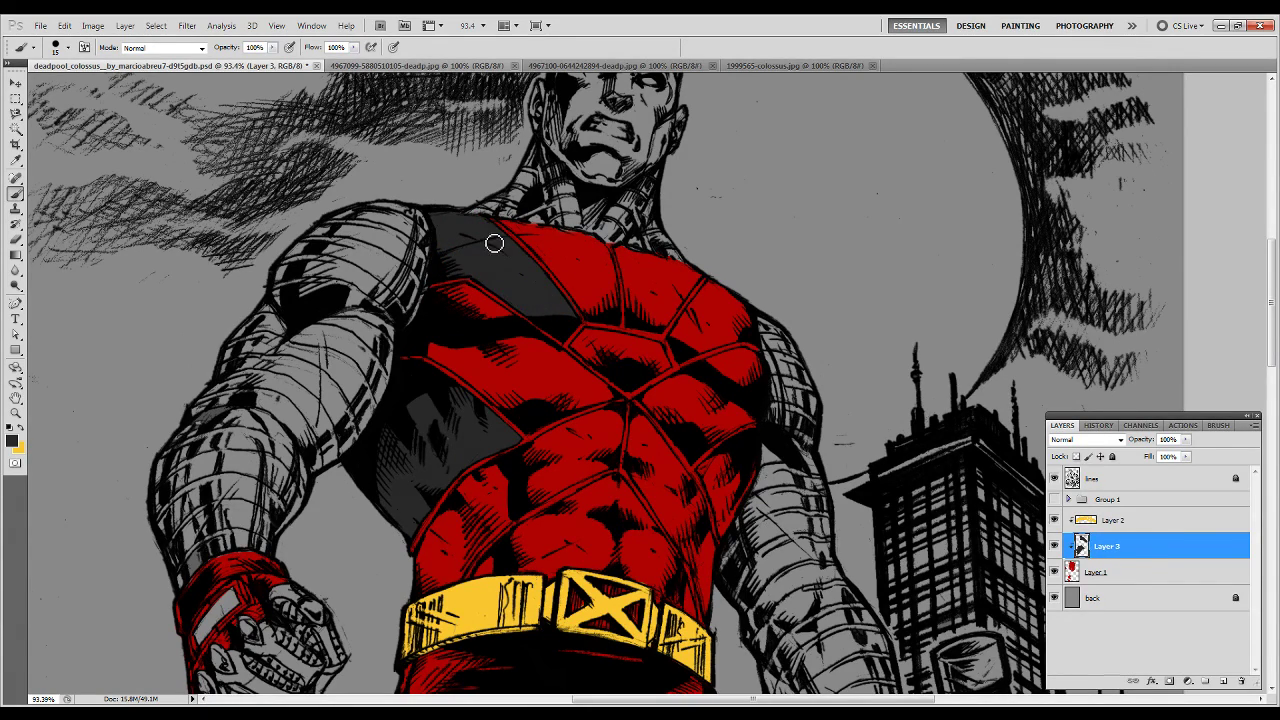
mouse_move(532, 222)
left_mouse_down()
mouse_move(605, 262)
mouse_move(555, 259)
mouse_move(648, 266)
left_mouse_up()
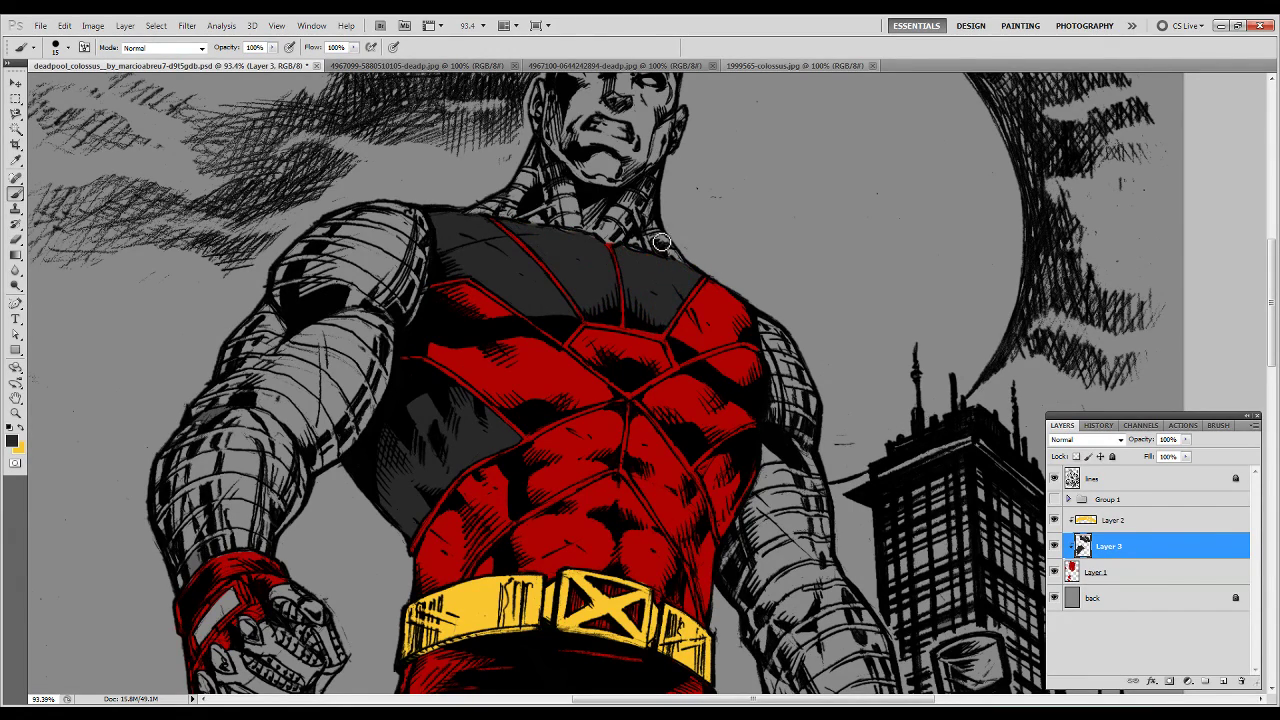
Step: Paint grey over the upper-right chest and along its right edge
key("s")
key("alt+bracketleft")
key("alt+bracketright")
key("b")
mouse_move(700, 280)
left_mouse_down()
mouse_move(689, 354)
mouse_move(724, 326)
left_mouse_up()
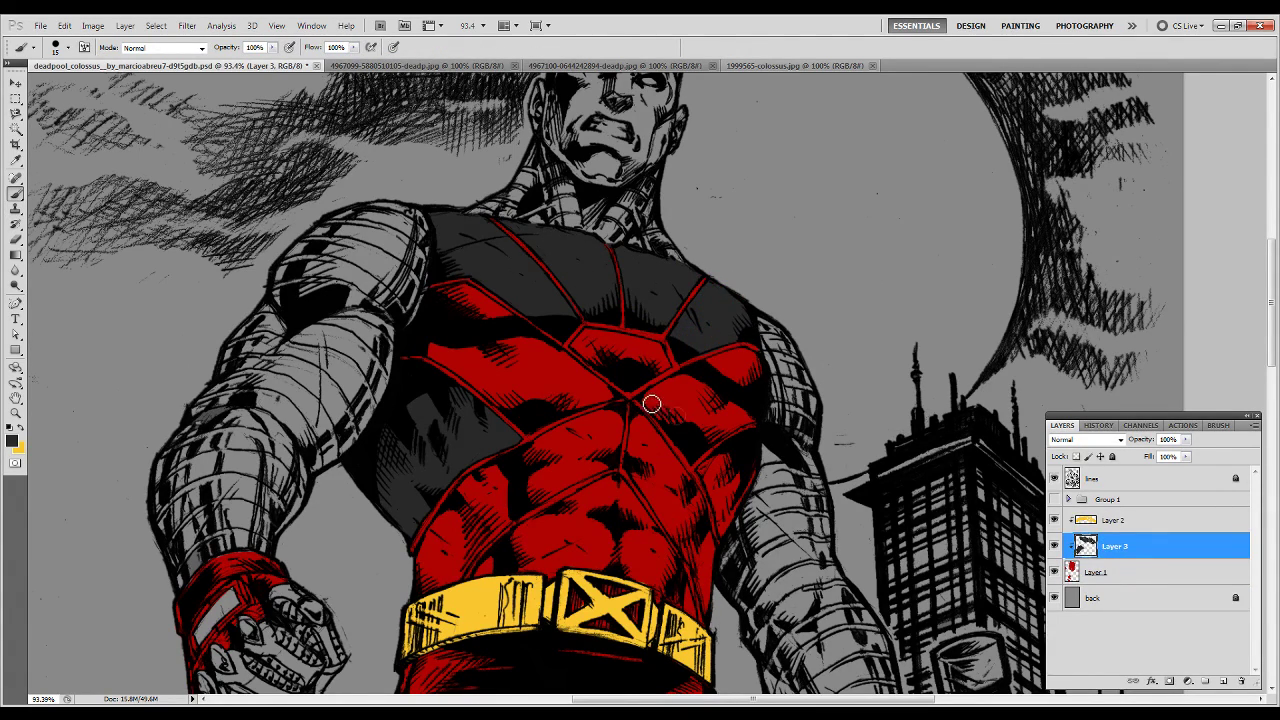
scroll(651, 400, "down", 5)
mouse_move(694, 319)
left_mouse_down()
mouse_move(699, 357)
mouse_move(711, 329)
left_mouse_up()
Step: Paint grey over the lower abdomen near the buckle with a resized brush
mouse_move(515, 405)
left_mouse_down()
mouse_move(600, 314)
mouse_move(554, 337)
mouse_move(680, 451)
left_mouse_up()
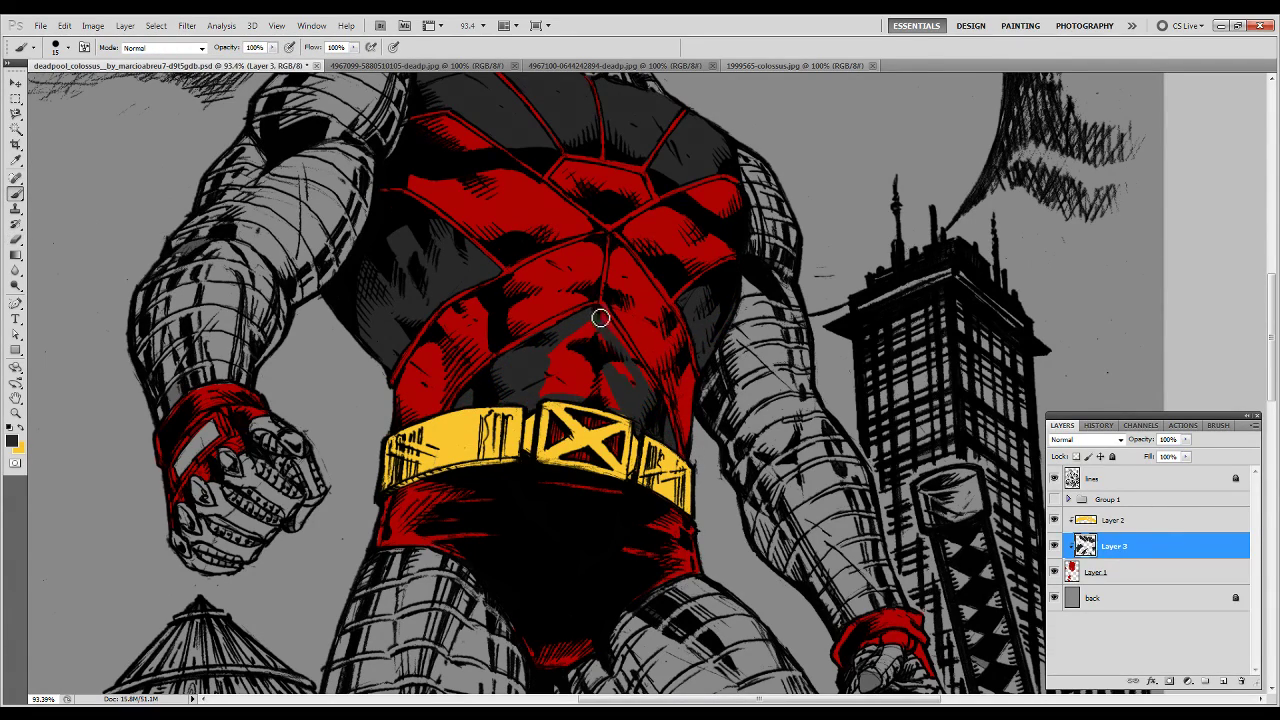
right_click(536, 374)
key("Escape")
left_click_drag(591, 323, 593, 363)
left_click(1113, 520)
key("e")
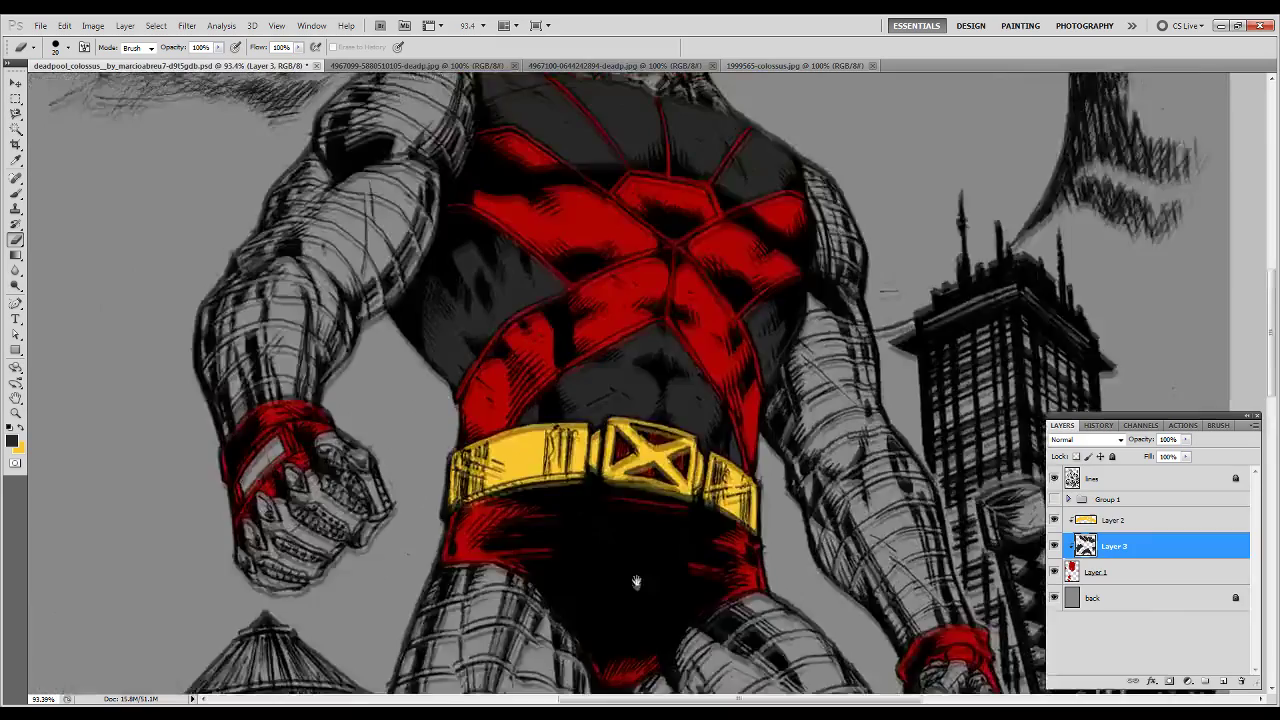
Step: On a new layer, draw yellow lines along the chest straps and around the chest hexagon
key("b")
key("x")
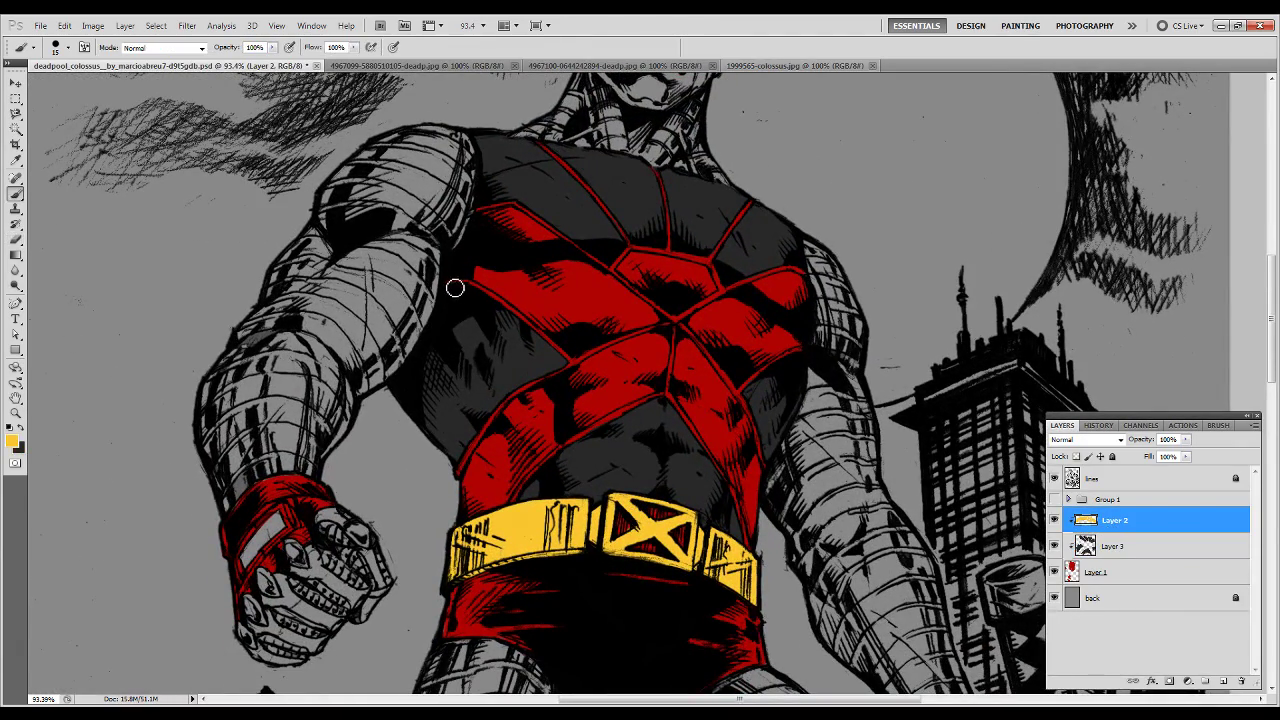
key("alt+bracketleft")
key("alt+bracketleft")
key("ctrl+shift+alt+n")
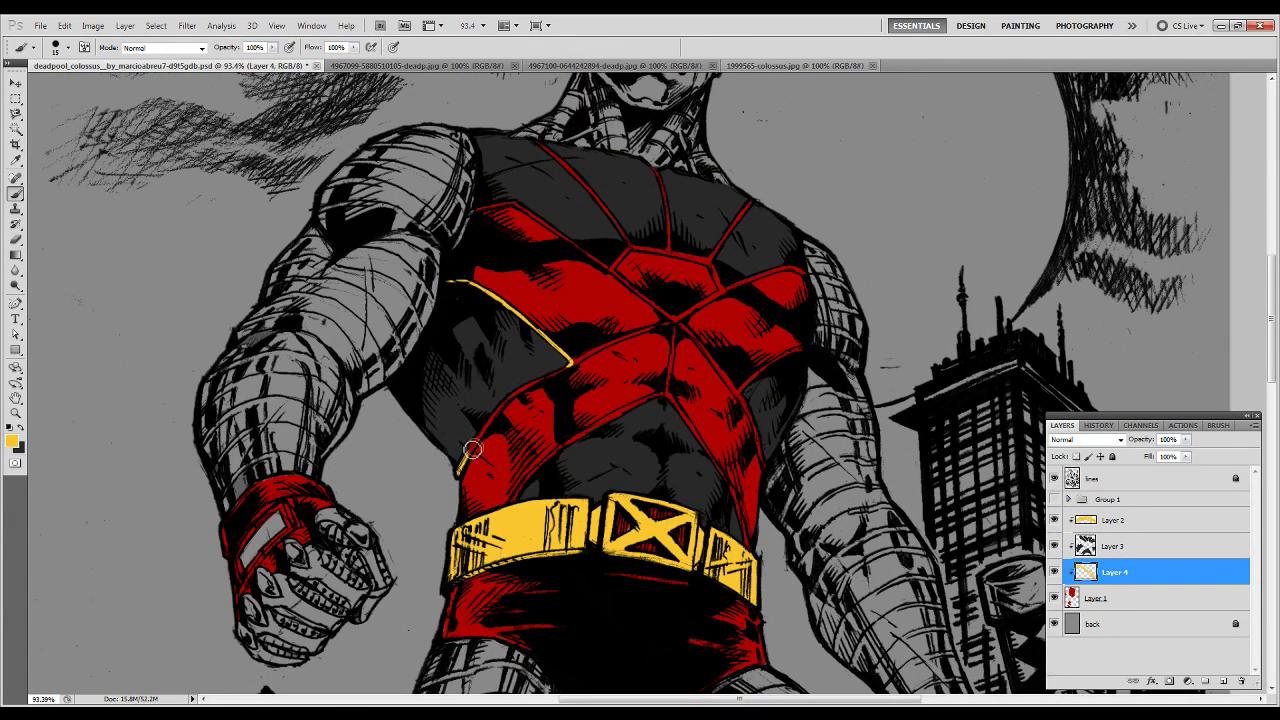
left_click_drag(511, 499, 668, 395)
key("e")
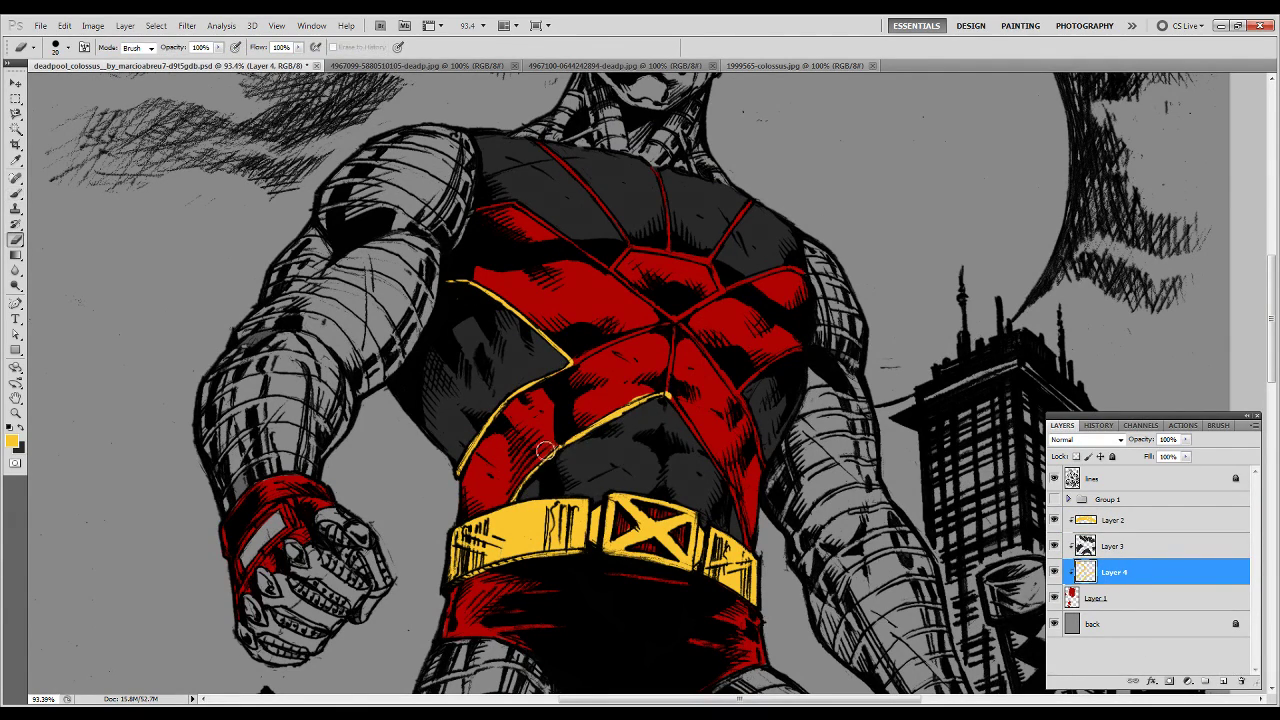
left_click_drag(668, 325, 572, 358)
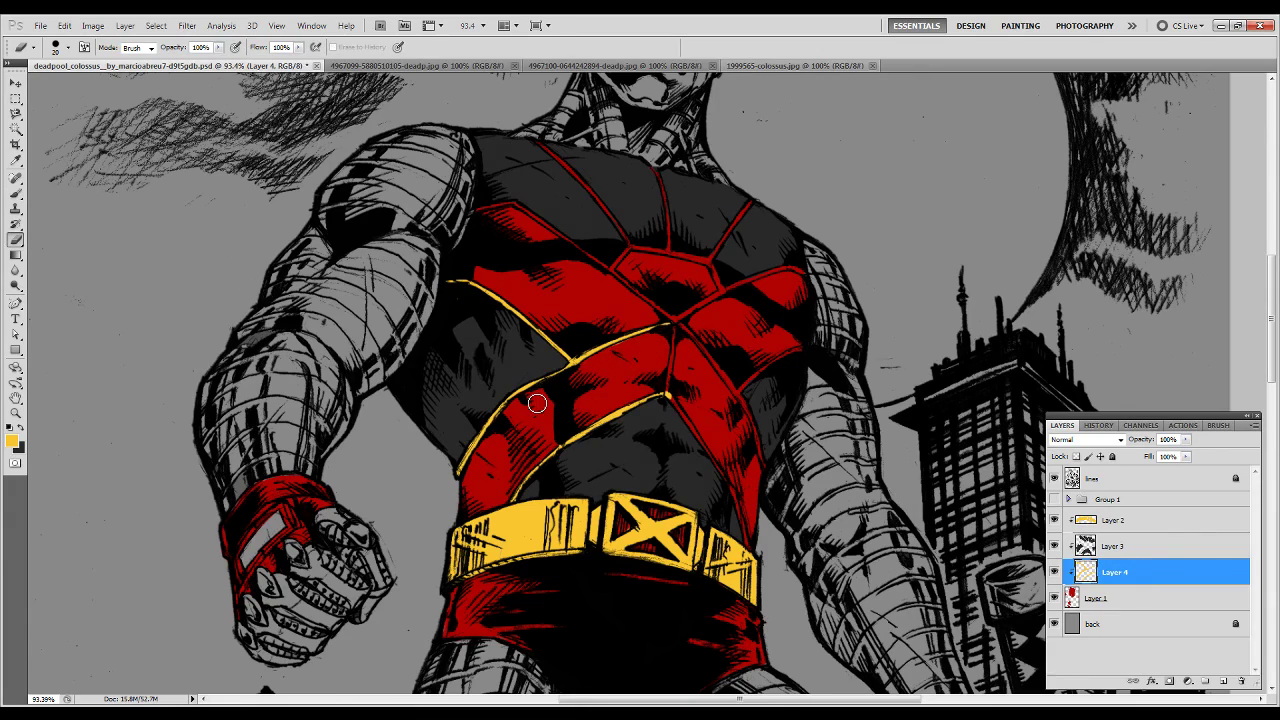
key("b")
left_click_drag(540, 142, 630, 246)
left_click_drag(656, 168, 668, 248)
mouse_move(630, 246)
left_mouse_down()
mouse_move(712, 258)
mouse_move(678, 322)
left_mouse_up()
left_click_drag(475, 210, 620, 270)
Step: Redraw the yellow line below the hexagon and clean up with the eraser
key("e")
key("b")
mouse_move(624, 288)
left_mouse_down()
mouse_move(668, 322)
mouse_move(736, 288)
mouse_move(698, 257)
left_mouse_up()
key("e")
key("b")
key("e")
key("b")
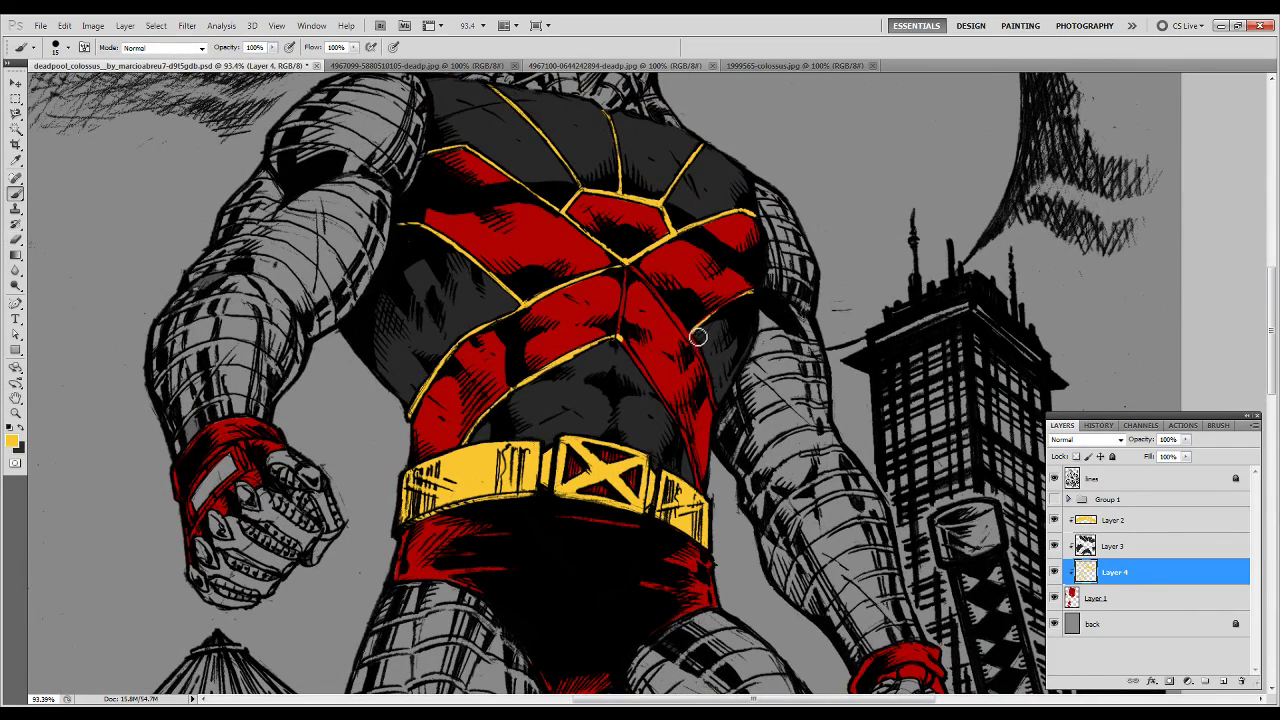
key("r")
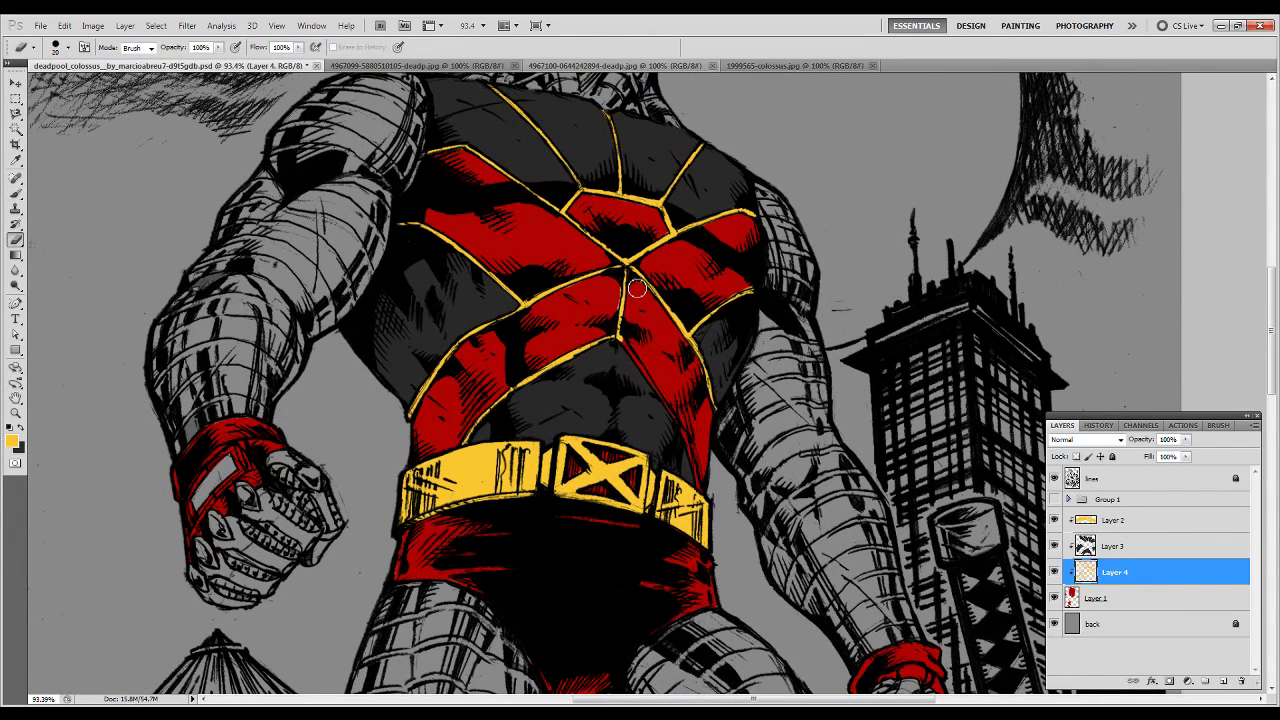
key("e")
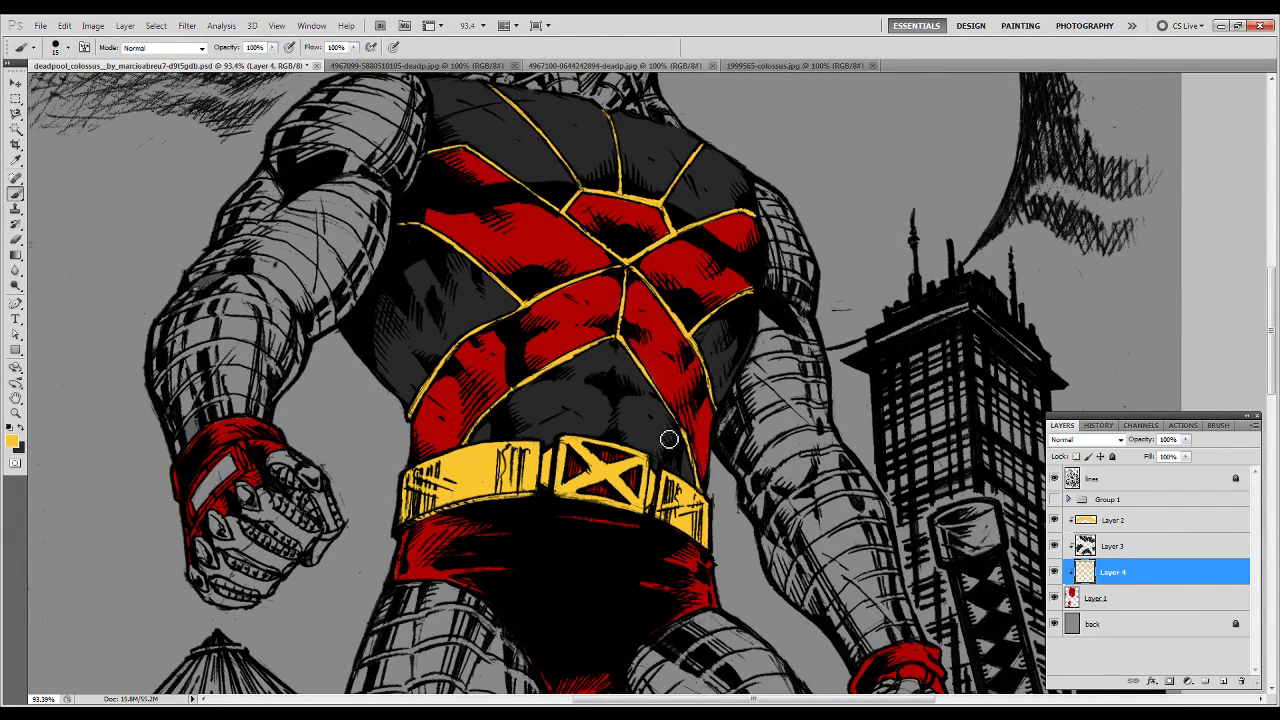
Step: Clear the red off Colossus's fists and save the file
key("alt+bracketright")
key("x")
key("b")
key("ctrl+0")
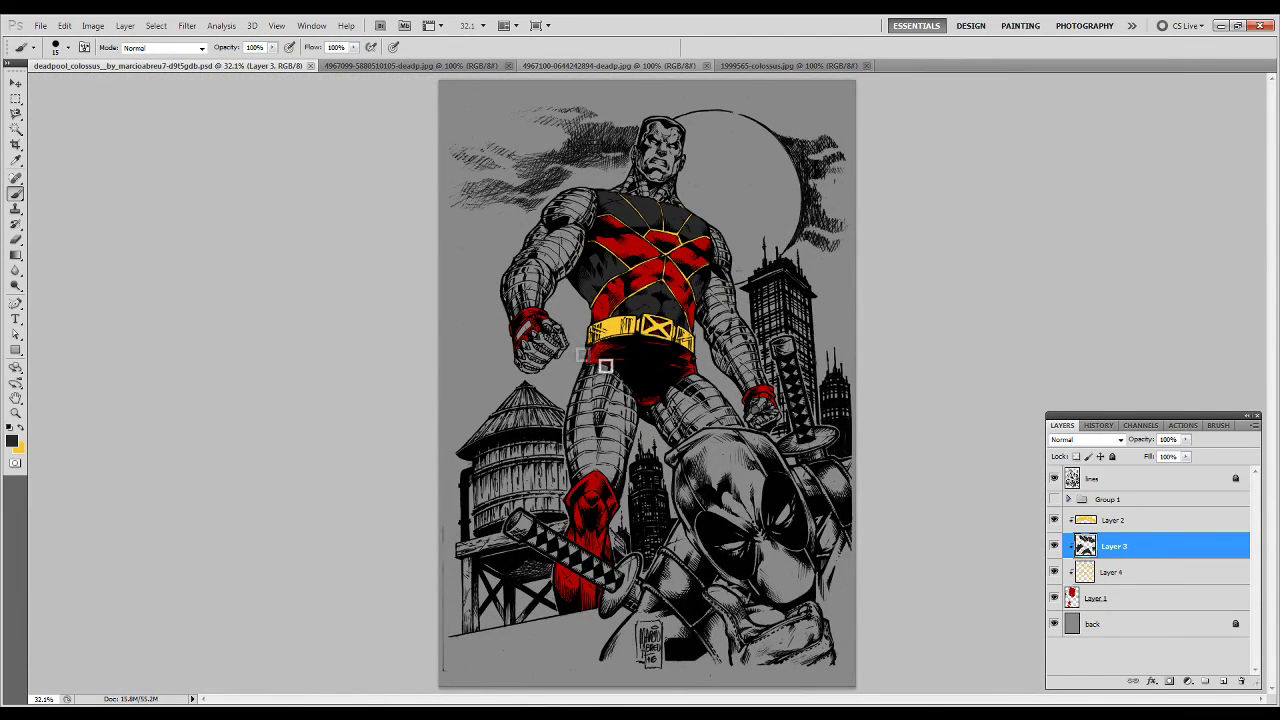
left_click(521, 344)
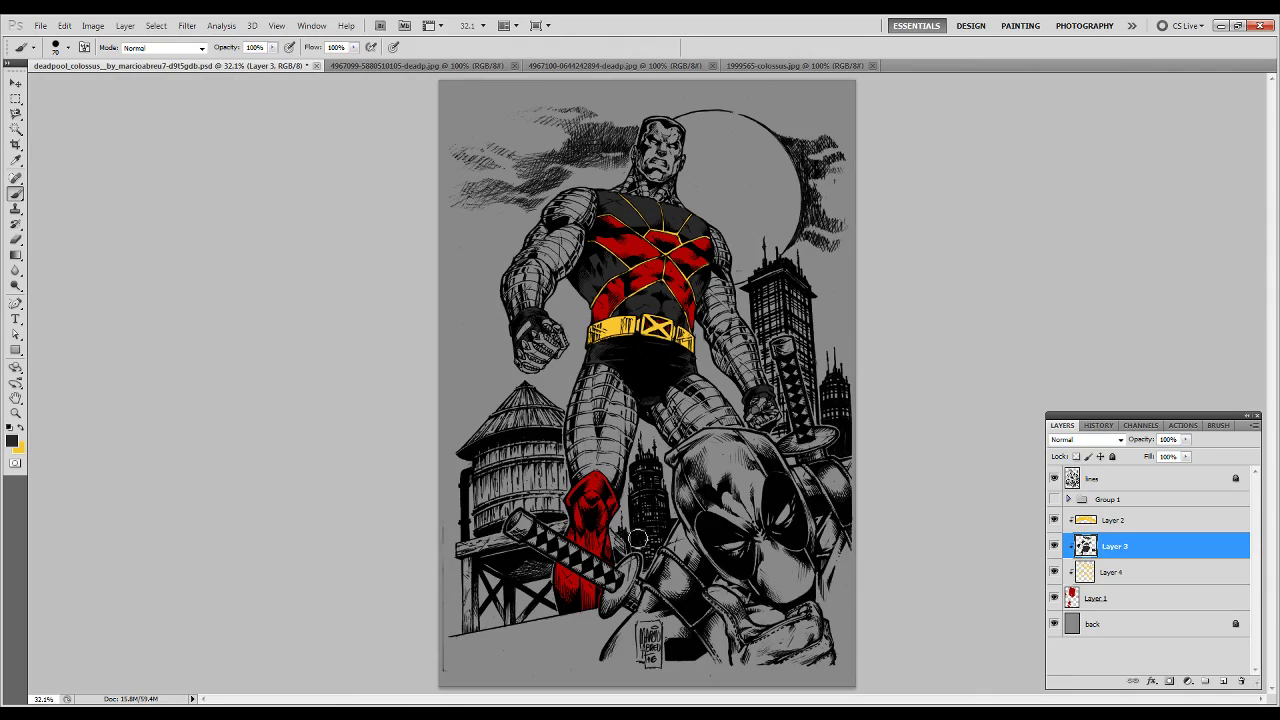
key("alt+bracketleft")
key("alt+bracketleft")
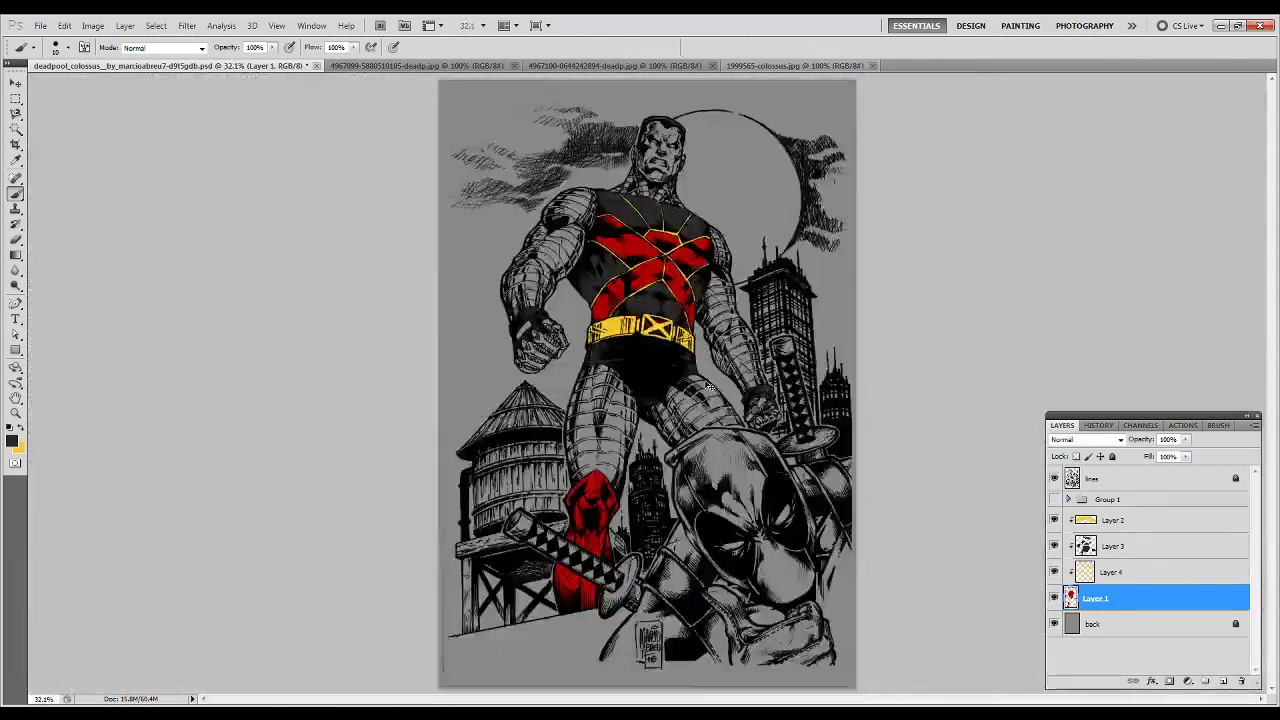
key("ctrl+s")
Step: Paint yellow along the top of Colossus's red boot on the trim layer
left_click(1105, 570)
scroll(590, 510, "up", 5)
mouse_move(458, 355)
left_mouse_down()
mouse_move(570, 225)
mouse_move(565, 295)
left_mouse_up()
key("b")
mouse_move(665, 330)
left_mouse_down()
mouse_move(700, 415)
mouse_move(625, 215)
mouse_move(585, 295)
left_mouse_up()
mouse_move(535, 330)
left_mouse_down()
mouse_move(565, 462)
mouse_move(611, 423)
mouse_move(640, 345)
mouse_move(585, 370)
left_mouse_up()
Step: Paint yellow trim down the boot's sides and lower part
scroll(504, 262, "down", 5)
left_click_drag(504, 262, 530, 330)
left_click_drag(560, 235, 635, 350)
left_click_drag(595, 245, 590, 370)
mouse_move(550, 560)
left_mouse_down()
mouse_move(533, 488)
mouse_move(545, 615)
left_mouse_up()
left_click_drag(570, 490, 585, 615)
key("ctrl+0")
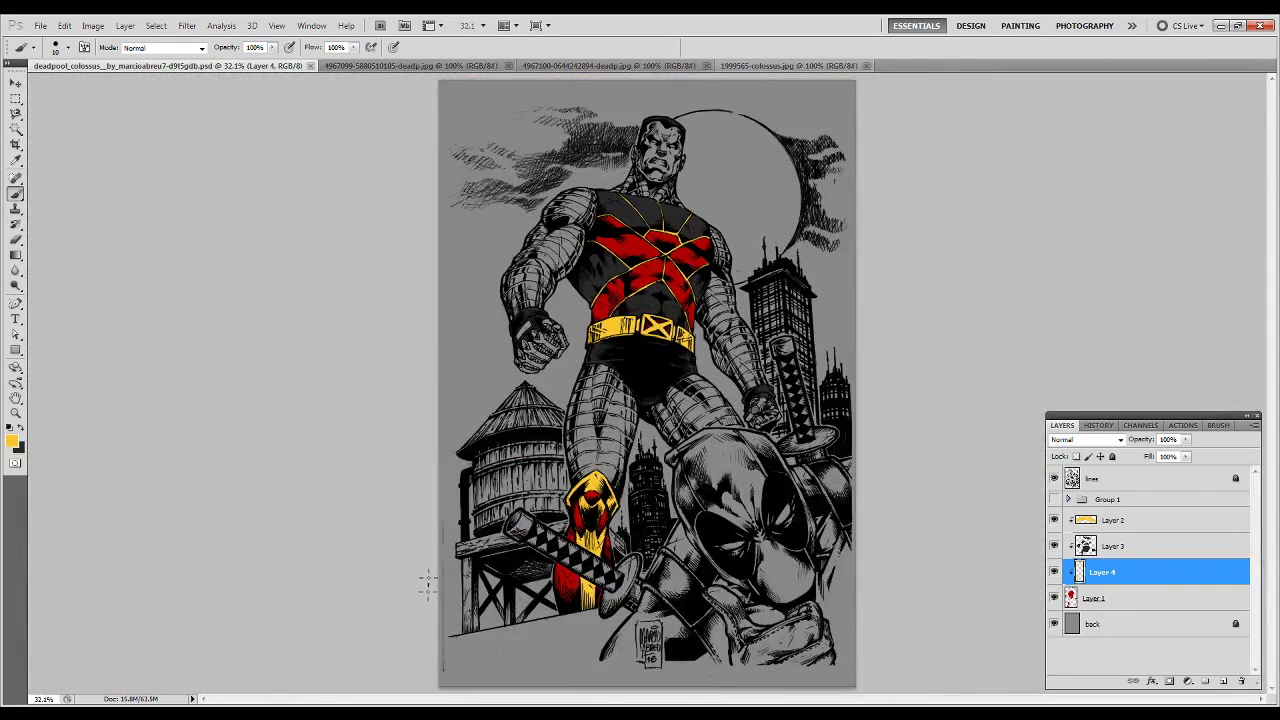
Step: Apply a Gaussian Blur to the shading copy layer
left_click(187, 25)
left_click(362, 197)
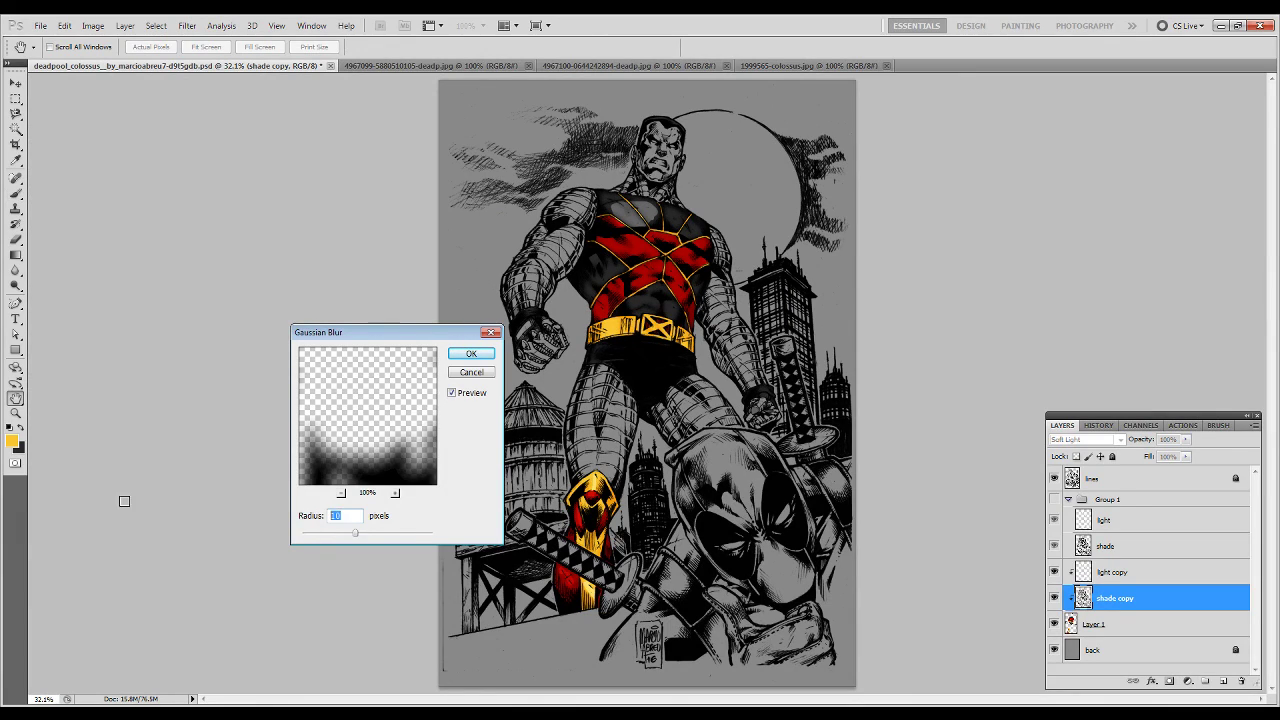
key("Return")
left_click(1113, 572)
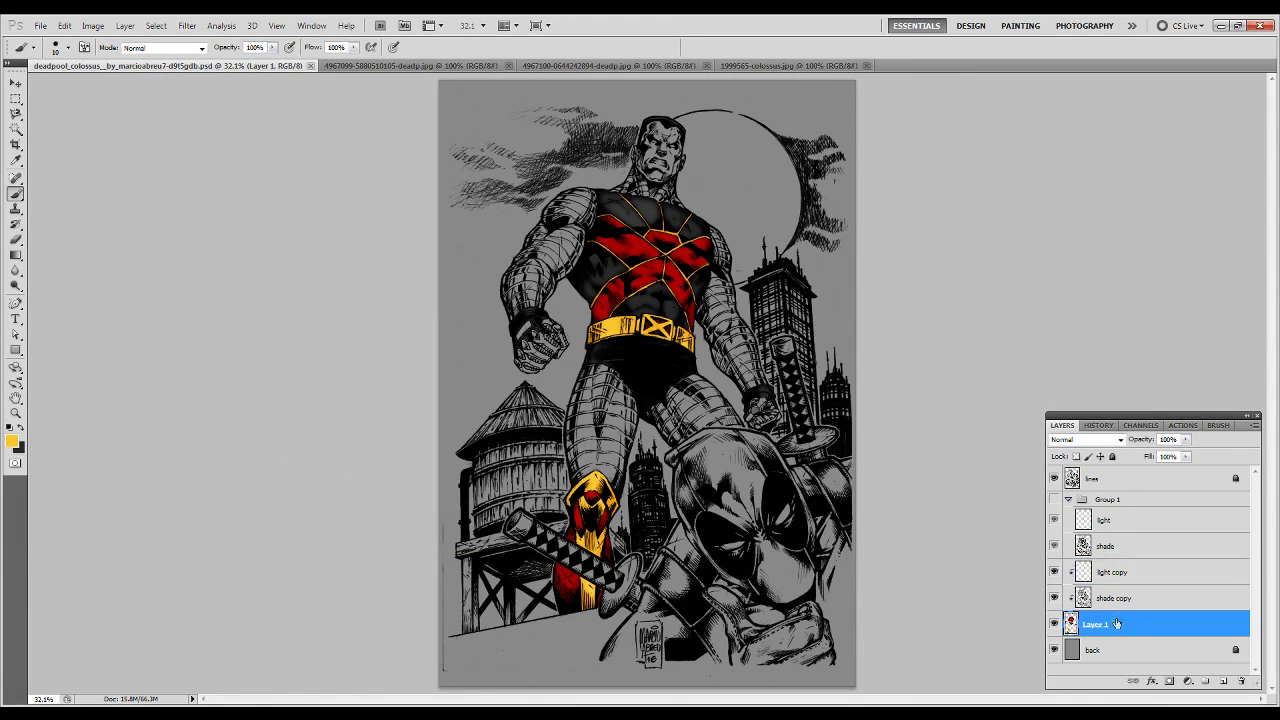
Step: Add a layer below Layer 1, set light grey #d0d0d0, and paint Colossus's face, cheek and neck
left_click(1223, 681)
left_click(13, 441)
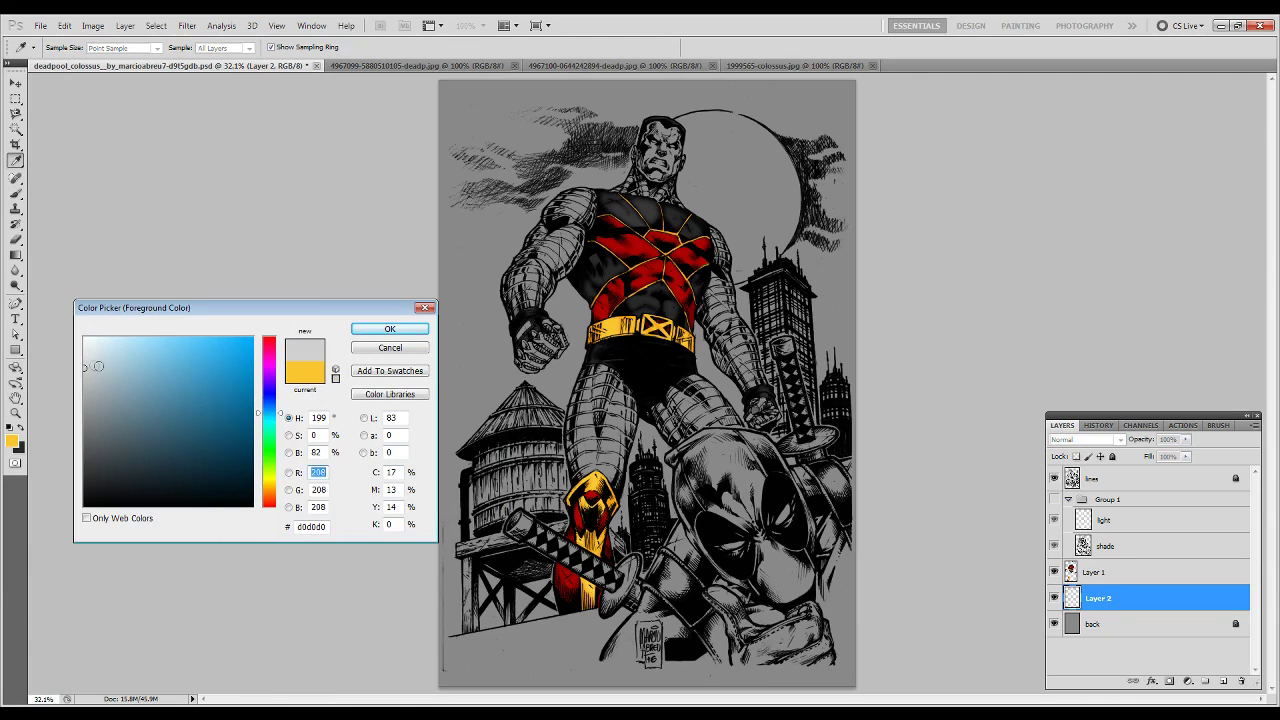
left_click(389, 326)
scroll(583, 318, "up", 5, "alt")
left_click_drag(583, 318, 575, 470)
left_click_drag(540, 400, 600, 470)
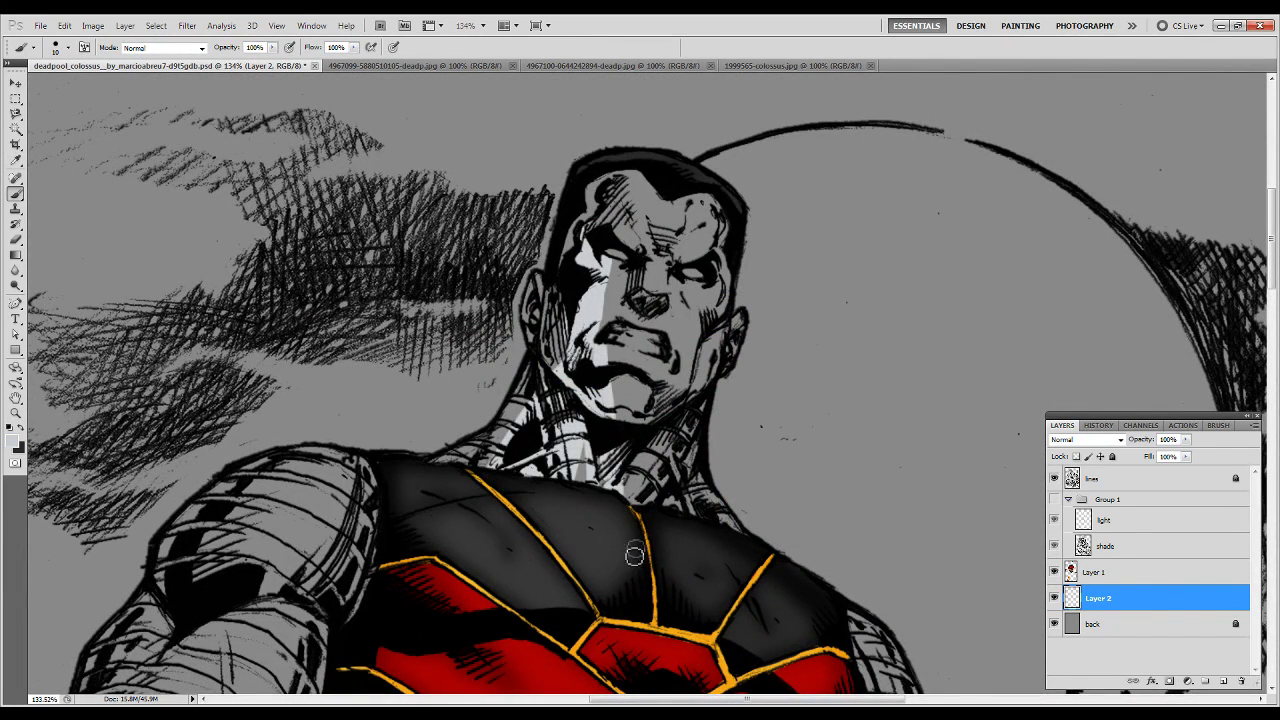
left_click_drag(610, 390, 610, 490)
left_click_drag(640, 270, 660, 410)
Step: With a larger brush, cover the ear, forehead, right side of the face and remaining gaps grey
key("bracketright")
key("bracketright")
left_click_drag(540, 283, 545, 370)
left_click_drag(600, 180, 710, 370)
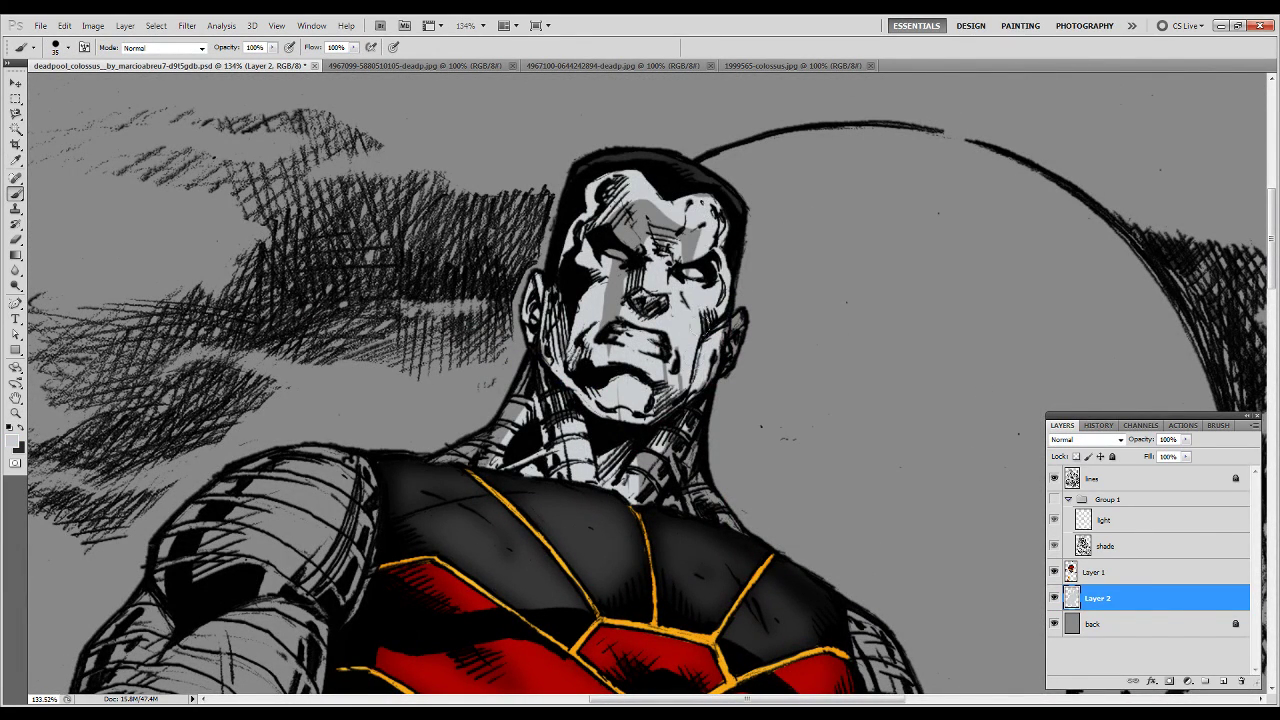
left_click_drag(690, 240, 620, 330)
left_click_drag(520, 365, 445, 465)
left_click_drag(650, 225, 688, 255)
left_click_drag(645, 460, 660, 500)
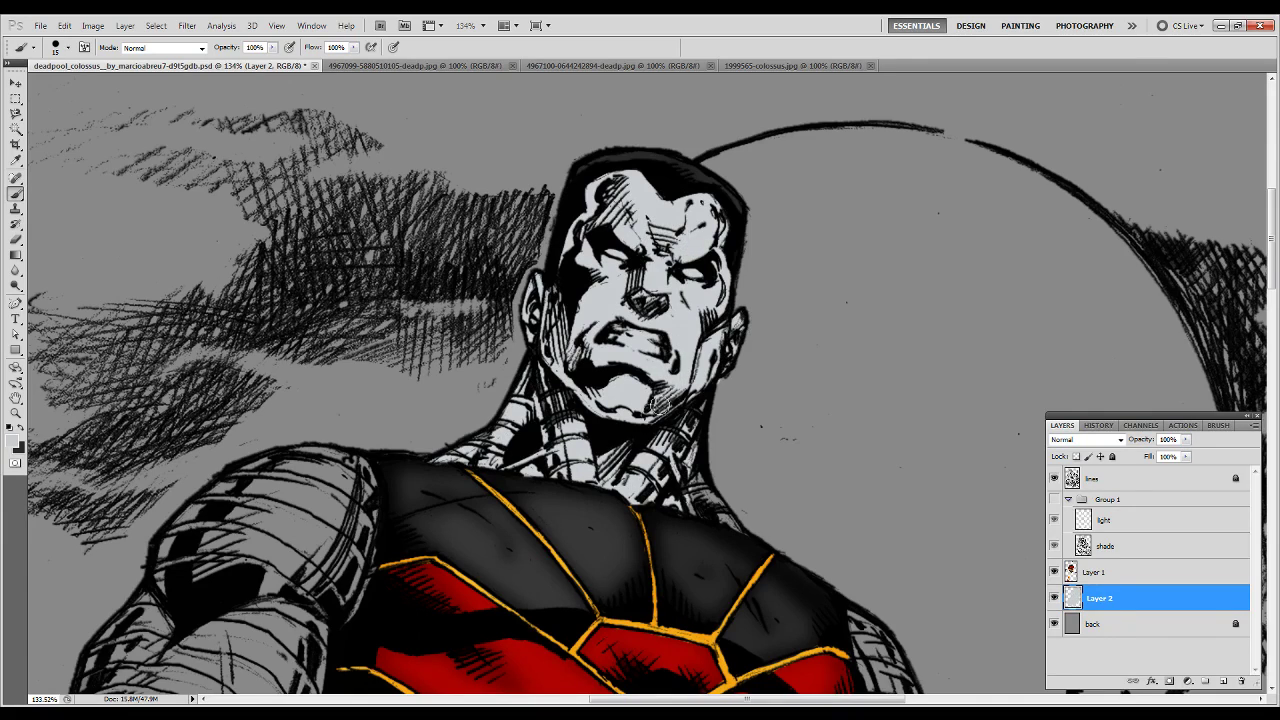
Step: Paint Colossus's arm, shoulder armour, upper-arm and forearm plates light grey down to the wrist
scroll(718, 372, "down", 3)
scroll(718, 372, "down", 5)
scroll(718, 372, "left", 5)
left_click_drag(470, 520, 560, 300)
mouse_move(640, 200)
left_mouse_down()
mouse_move(631, 366)
mouse_move(640, 180)
left_mouse_up()
mouse_move(530, 230)
left_mouse_down()
mouse_move(700, 140)
mouse_move(730, 170)
left_mouse_up()
left_click_drag(640, 150, 720, 200)
mouse_move(500, 270)
left_mouse_down()
mouse_move(450, 410)
mouse_move(380, 540)
left_mouse_up()
left_click_drag(390, 650, 450, 460)
mouse_move(480, 620)
left_mouse_down()
mouse_move(526, 570)
mouse_move(560, 390)
left_mouse_up()
left_click_drag(600, 490, 640, 350)
left_click_drag(490, 390, 478, 420)
Step: Paint Colossus's clenched fist light grey and fit the whole picture in the window
scroll(488, 325, "down", 5)
scroll(488, 325, "left", 1)
mouse_move(488, 325)
left_mouse_down()
mouse_move(495, 430)
mouse_move(612, 376)
mouse_move(620, 300)
mouse_move(508, 303)
mouse_move(560, 400)
mouse_move(615, 415)
mouse_move(650, 305)
left_mouse_up()
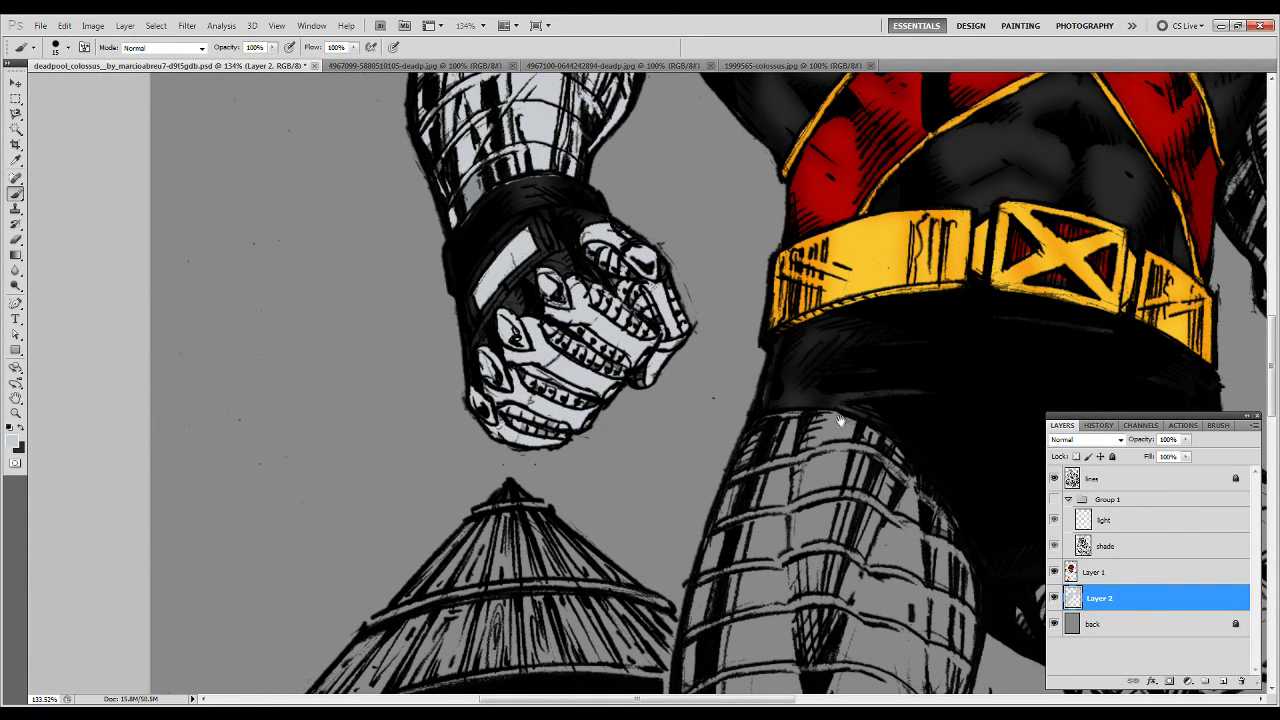
left_click_drag(840, 420, 630, 310)
key("s")
key("ctrl+0")
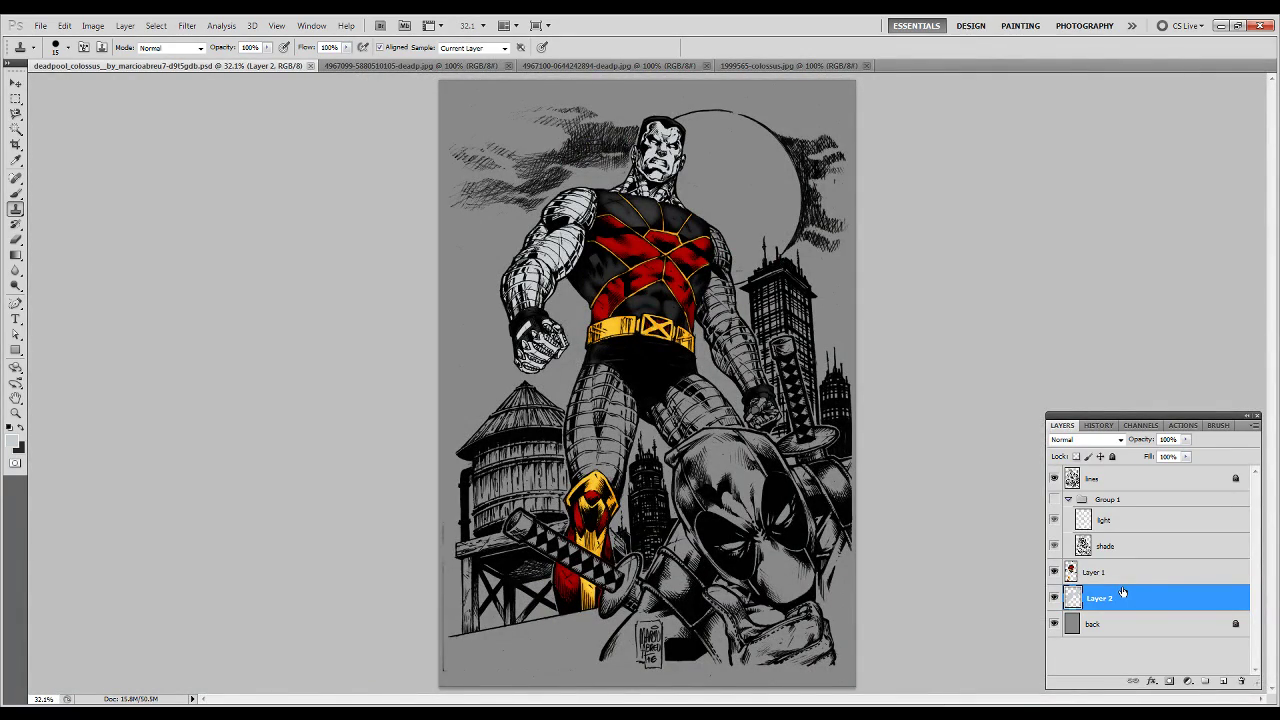
Step: Trace Colossus's legs with the Magnetic Lasso and fill them silver grey
key("l")
left_click(587, 357)
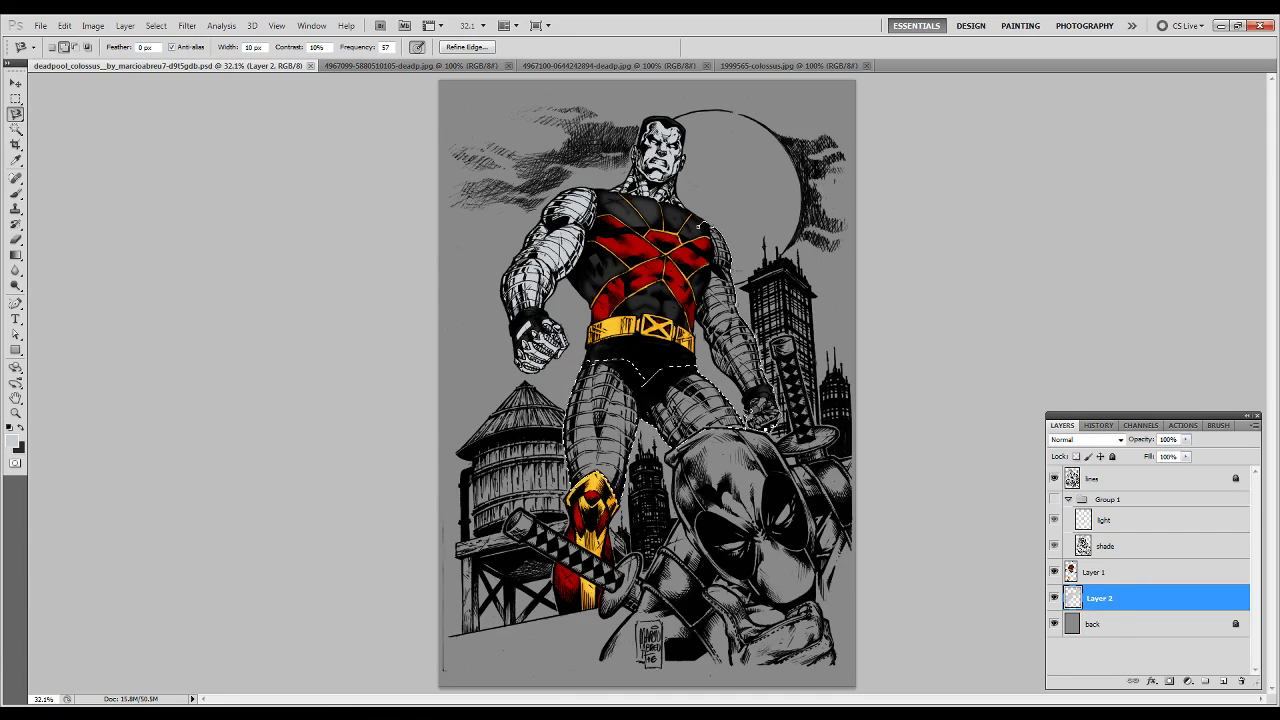
key("Return")
key("b")
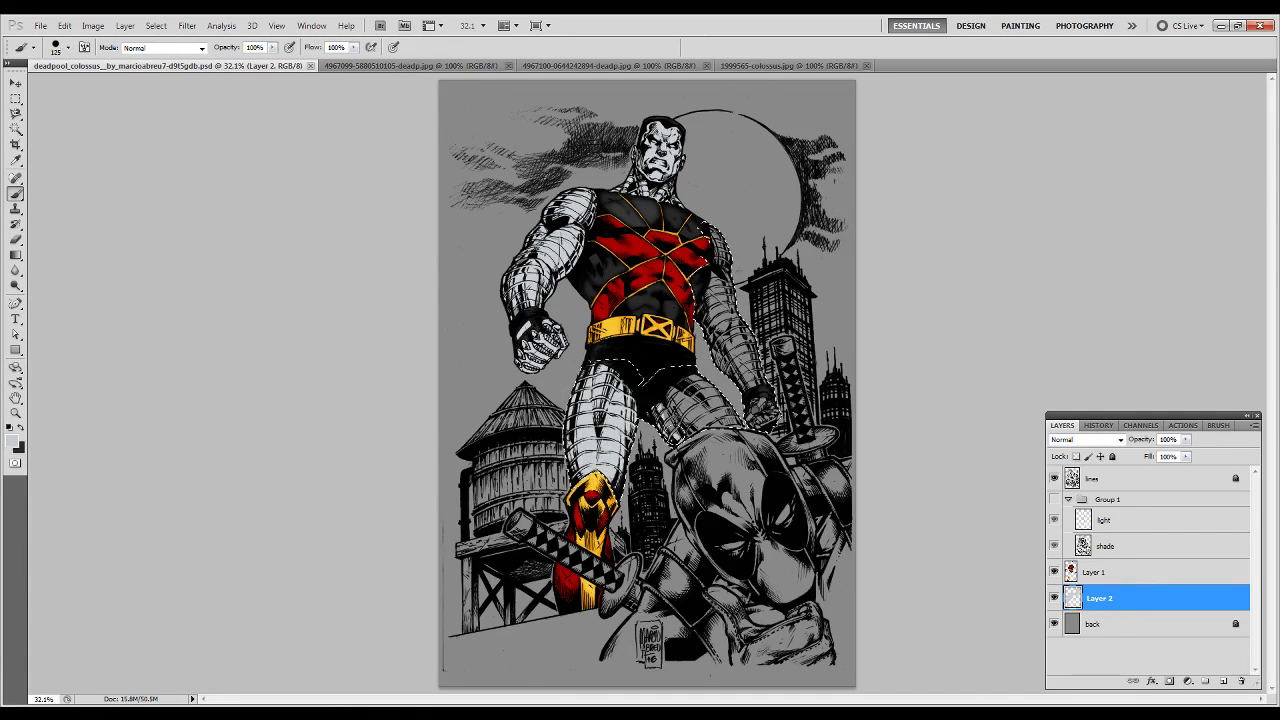
key("ctrl+d")
Step: Duplicate the light and shade layers and apply a Gaussian Blur to the shade copy
left_click(1105, 545)
left_click(1103, 520, "shift")
key("Return")
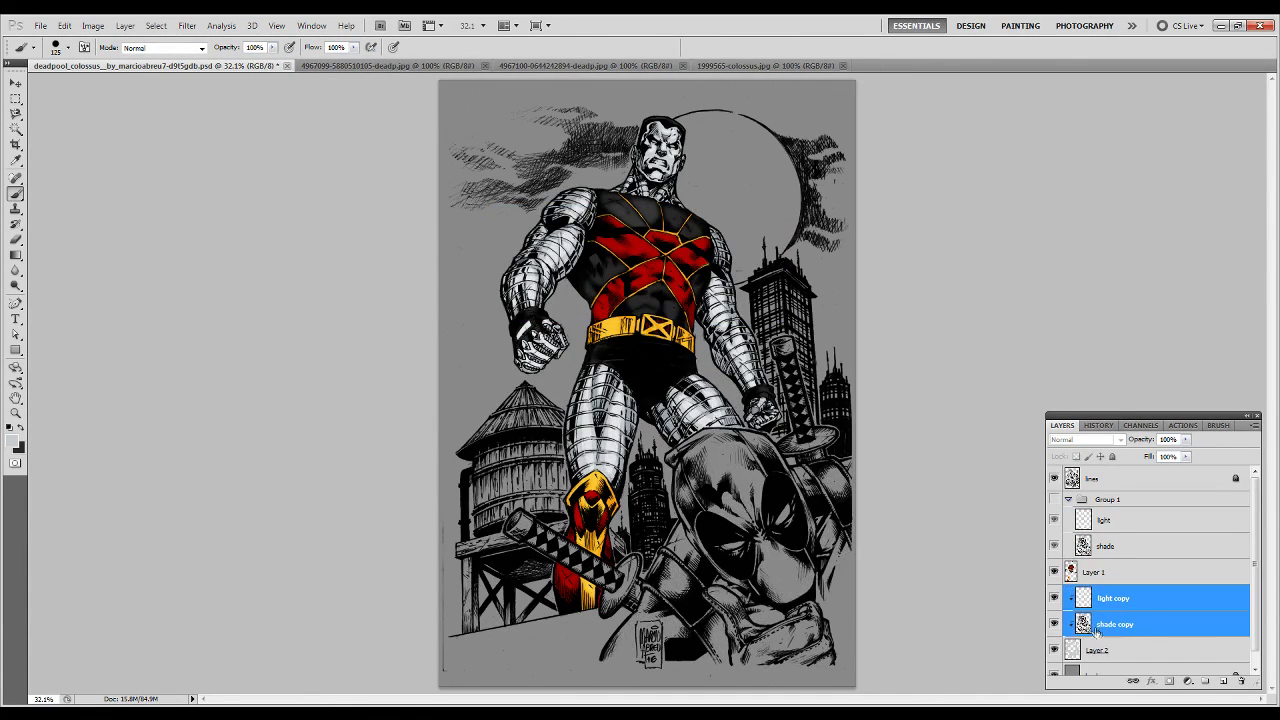
left_click(1115, 624)
left_click(187, 25)
left_click(366, 215)
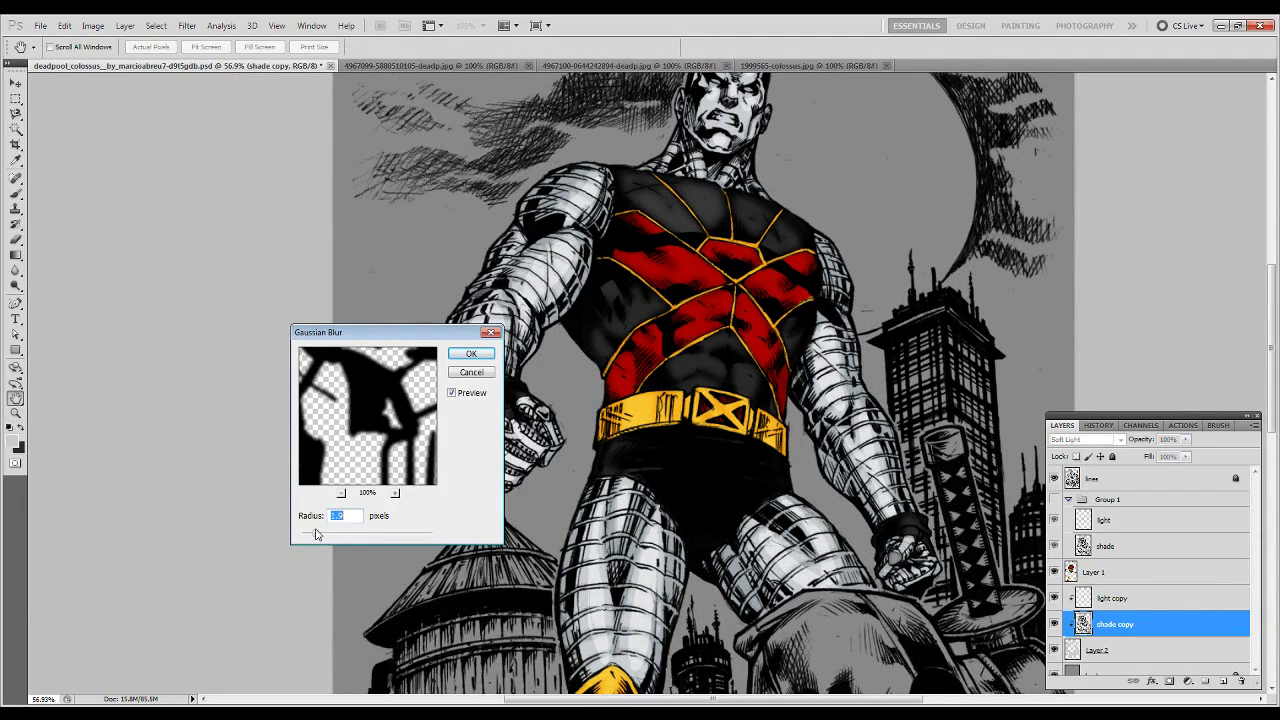
key("Return")
Step: Merge the shading copies down into Layer 1, then Layer 1 into Layer 2
key("ctrl+e")
key("ctrl+0")
key("ctrl+e")
key("ctrl+e")
key("c")
Step: Crop the canvas just inside the top and bottom edges, then begin painting Deadpool dark red
left_click_drag(440, 96, 657, 676)
key("Return")
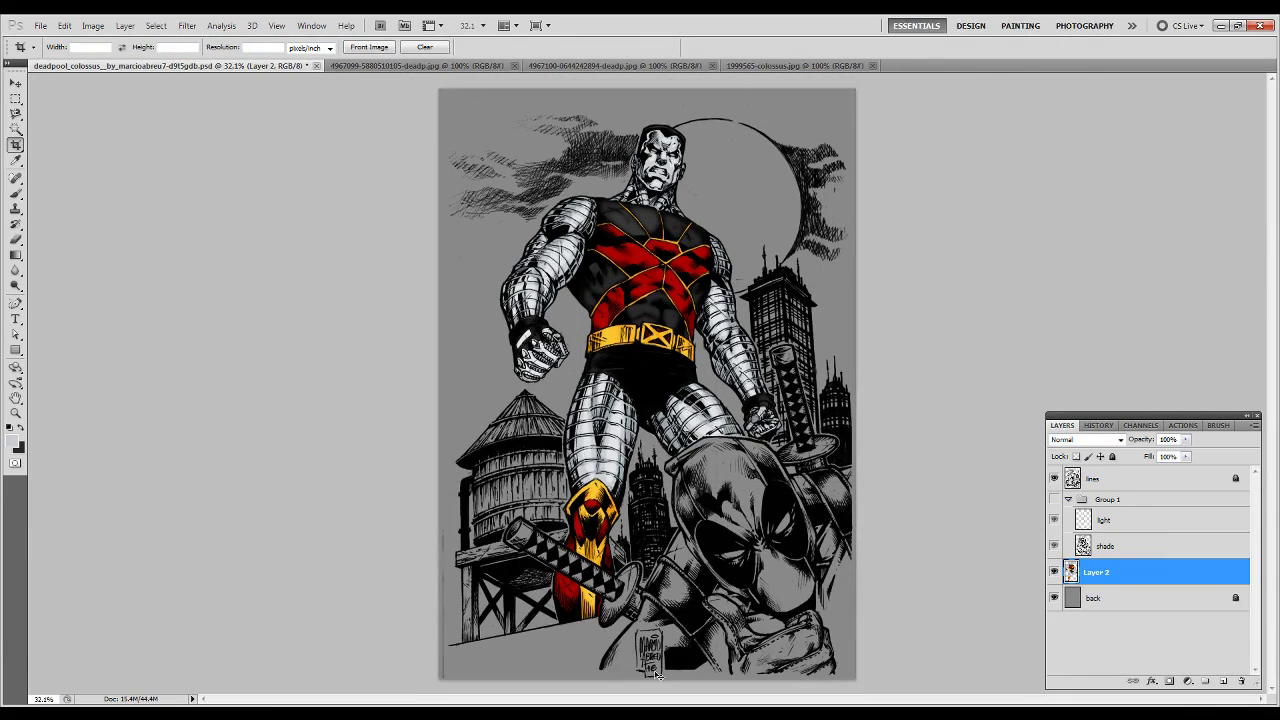
mouse_move(830, 560)
left_mouse_down()
mouse_move(840, 680)
mouse_move(800, 480)
mouse_move(720, 655)
left_mouse_up()
Step: Paint Deadpool's arm, lower band and head dark red, then shrink the brush to 50
mouse_move(610, 665)
left_mouse_down()
mouse_move(650, 625)
mouse_move(700, 530)
mouse_move(800, 660)
mouse_move(645, 630)
left_mouse_up()
mouse_move(760, 510)
left_mouse_down()
mouse_move(700, 470)
mouse_move(705, 490)
left_mouse_up()
left_click_drag(735, 445, 690, 518)
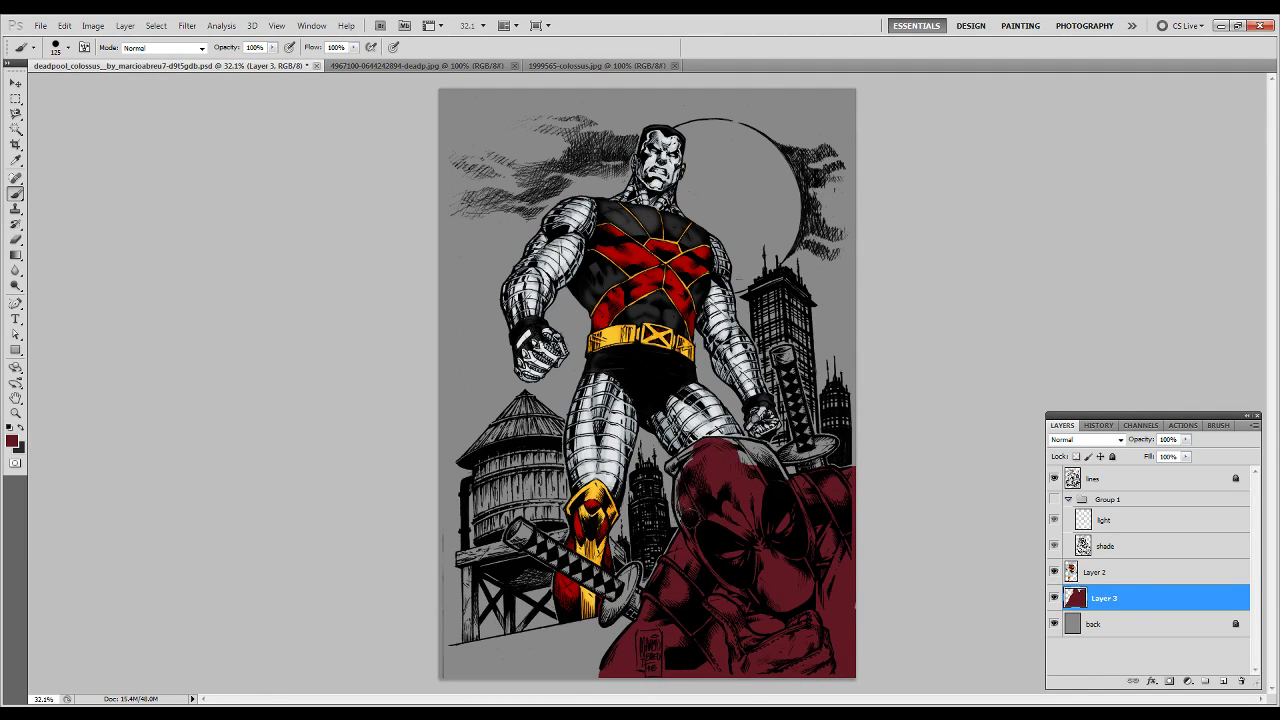
left_click_drag(690, 468, 762, 448)
right_click(680, 470)
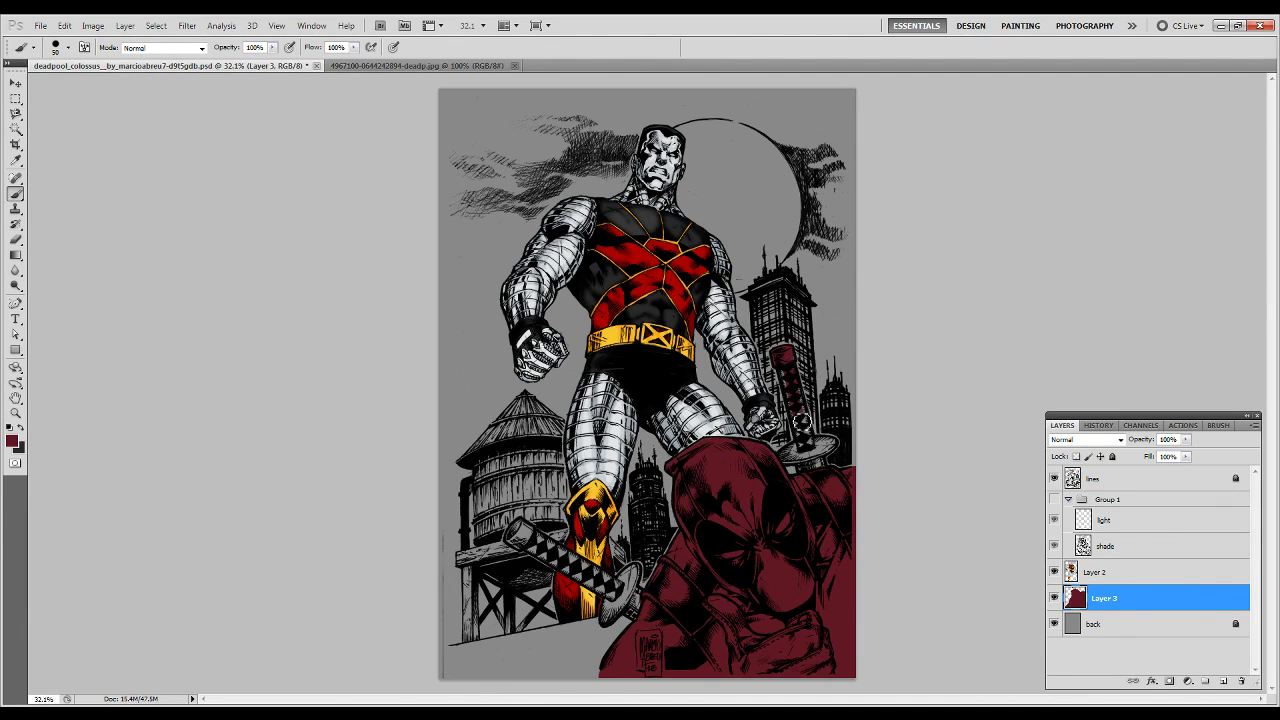
Step: Zoom in and paint the round sword guard, hilt end and hilt diamonds dark red
key("z")
left_click_drag(884, 517, 880, 515)
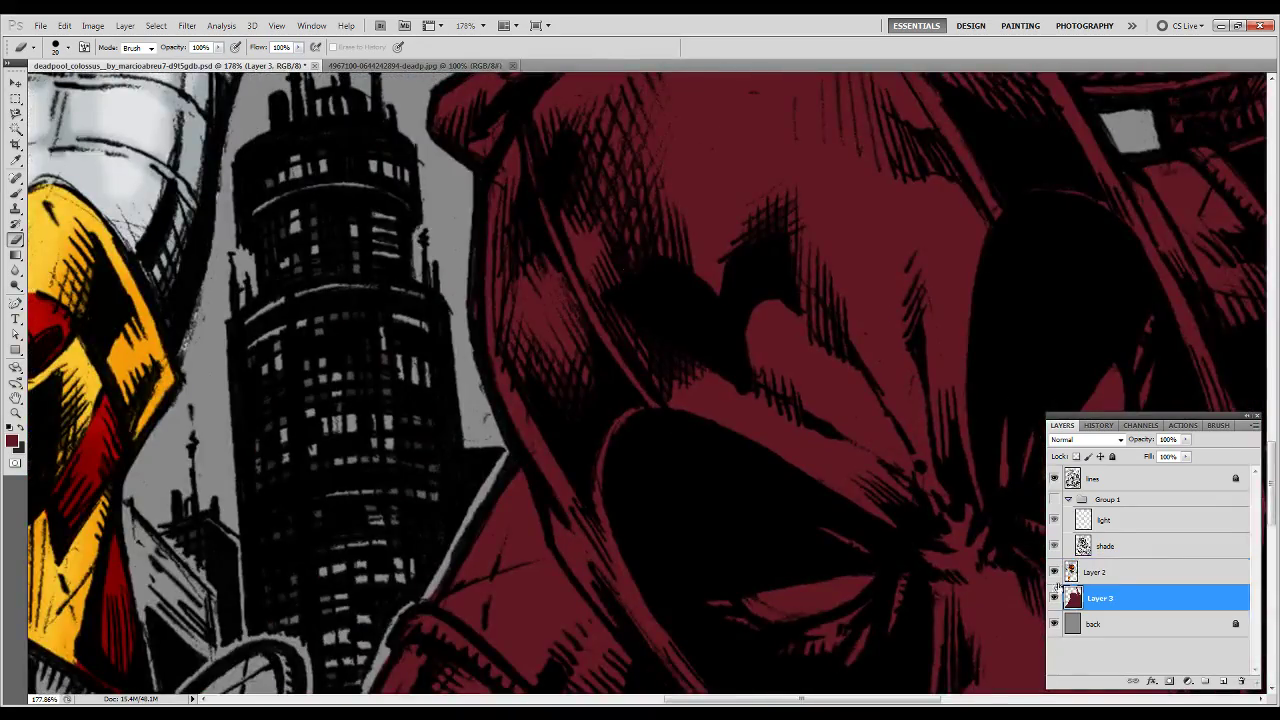
mouse_move(280, 215)
left_mouse_down()
mouse_move(770, 288)
mouse_move(640, 480)
mouse_move(800, 400)
mouse_move(760, 500)
left_mouse_up()
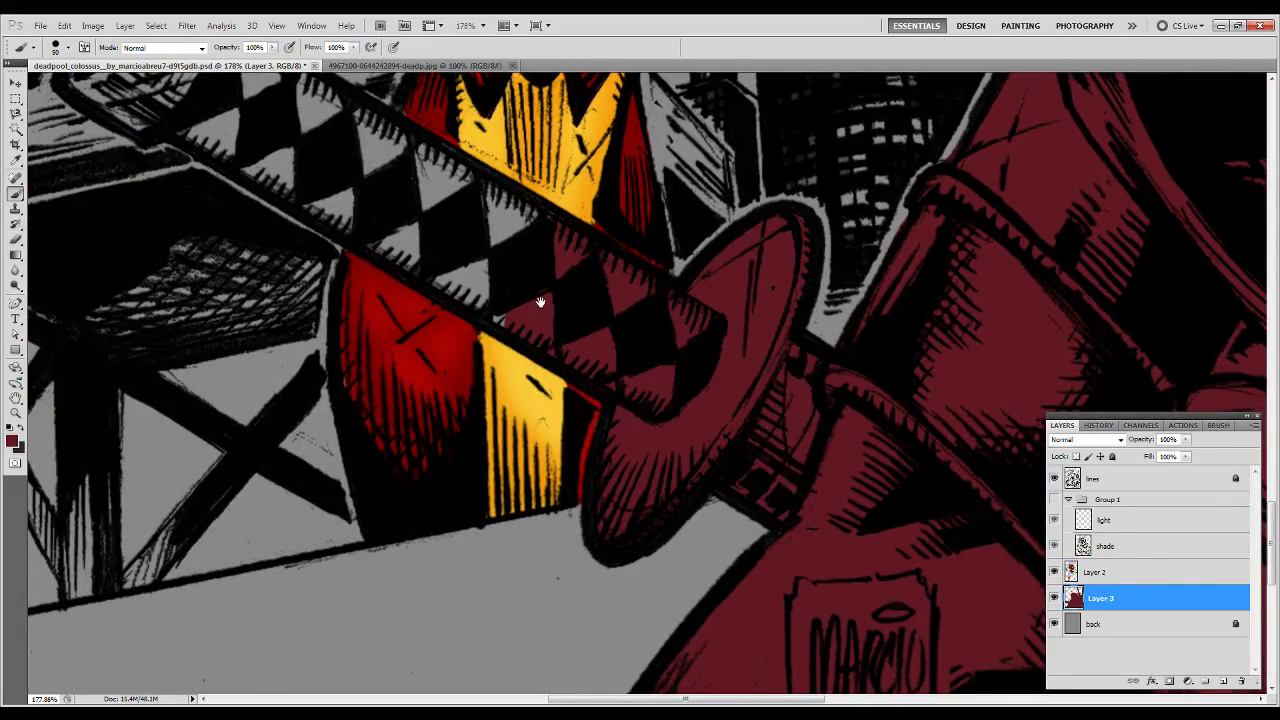
left_click_drag(537, 300, 772, 450)
left_click_drag(340, 270, 385, 183)
left_click_drag(450, 320, 700, 470)
key("ctrl+0")
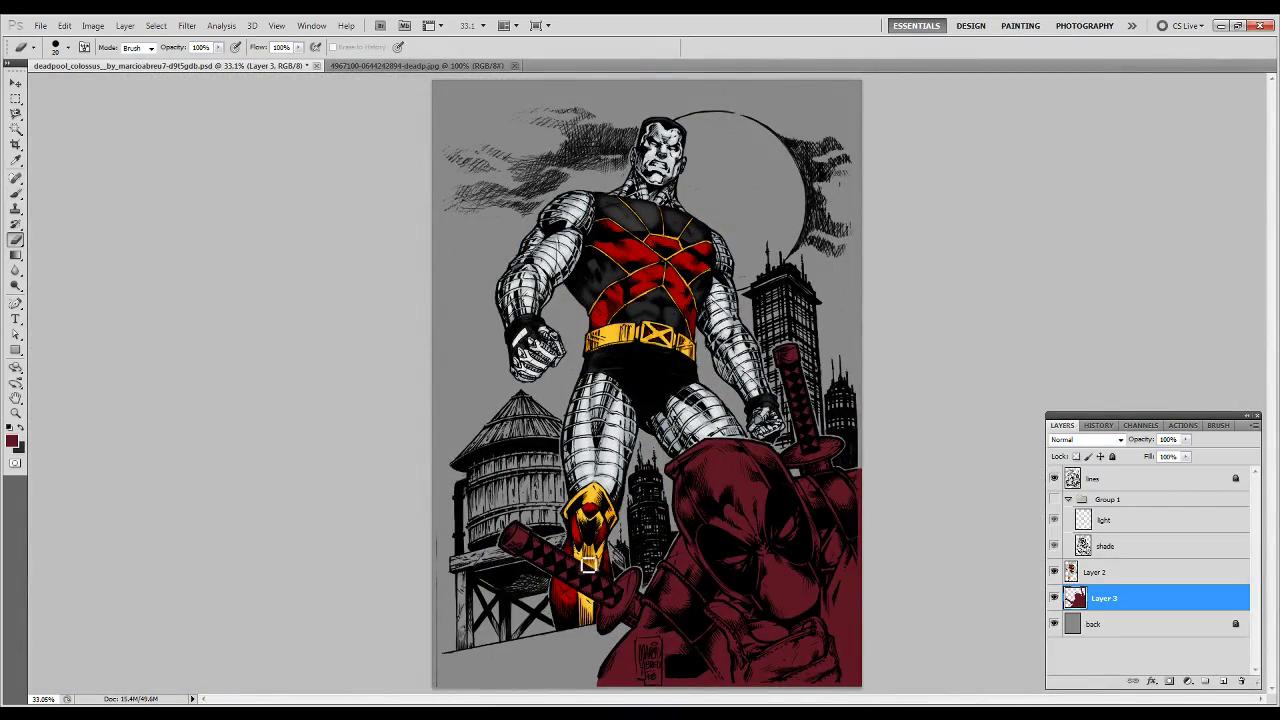
Step: On a new layer above the dark red, paint Deadpool's eye lenses dark grey
left_click(1222, 680)
left_click(12, 441)
left_click(386, 329)
scroll(805, 608, "up", 5)
left_click_drag(600, 450, 655, 470)
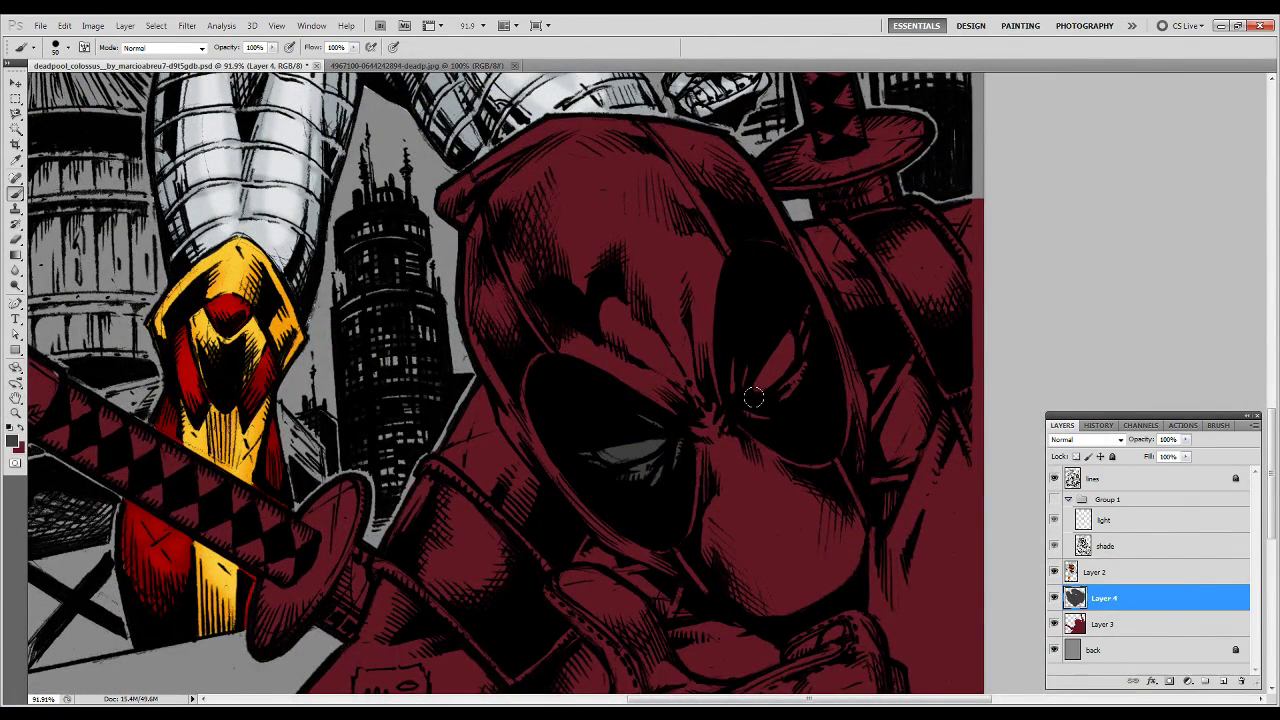
left_click_drag(790, 330, 770, 337)
Step: Paint the forearm cuff grey, erasing the excess from its top edge
mouse_move(470, 540)
left_mouse_down()
mouse_move(450, 460)
mouse_move(460, 395)
mouse_move(541, 505)
left_mouse_up()
left_click_drag(545, 562, 440, 600)
left_click_drag(395, 562, 490, 570)
key("e")
left_click_drag(450, 500, 620, 380)
mouse_move(615, 305)
left_mouse_down()
mouse_move(660, 333)
mouse_move(690, 290)
mouse_move(615, 330)
left_mouse_up()
key("b")
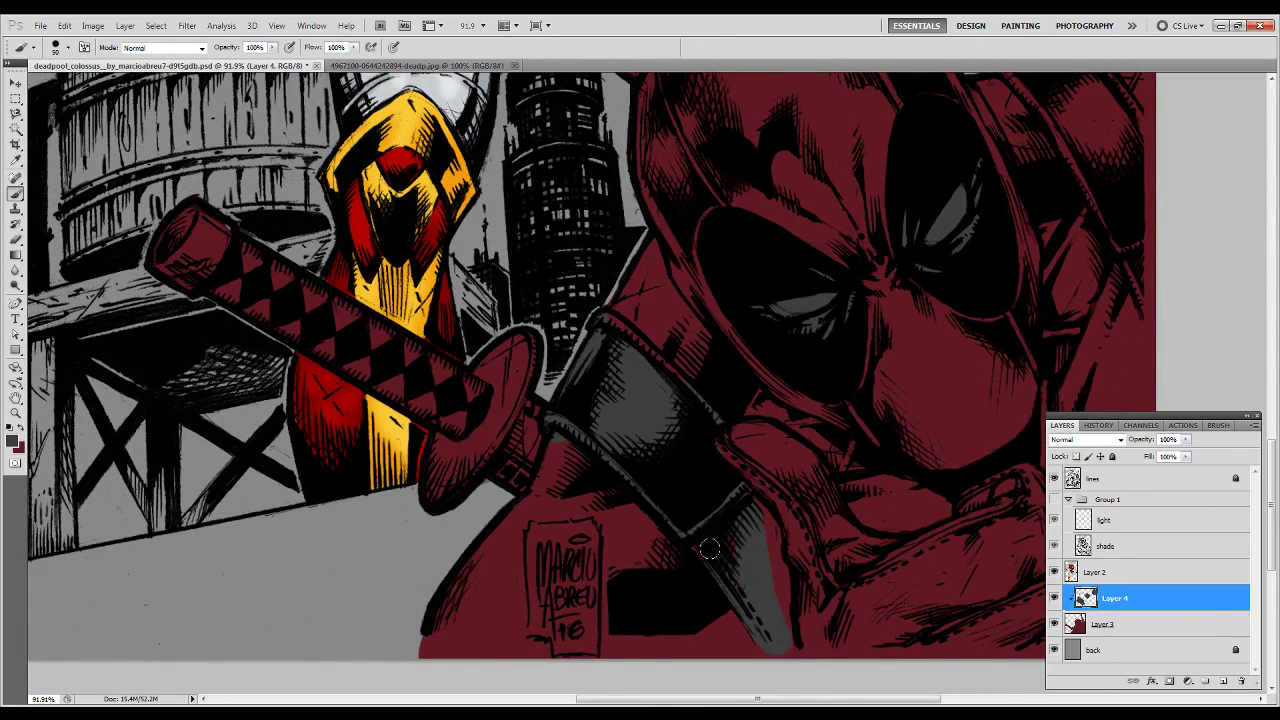
left_click_drag(780, 645, 733, 492)
Step: Paint the signature gear, lower-body gear, sword end-cap and small cuff areas grey
left_click_drag(565, 417, 470, 640)
left_click_drag(560, 500, 660, 650)
left_click_drag(530, 420, 535, 460)
left_click_drag(225, 290, 437, 370)
key("ctrl+z")
left_click_drag(165, 250, 215, 240)
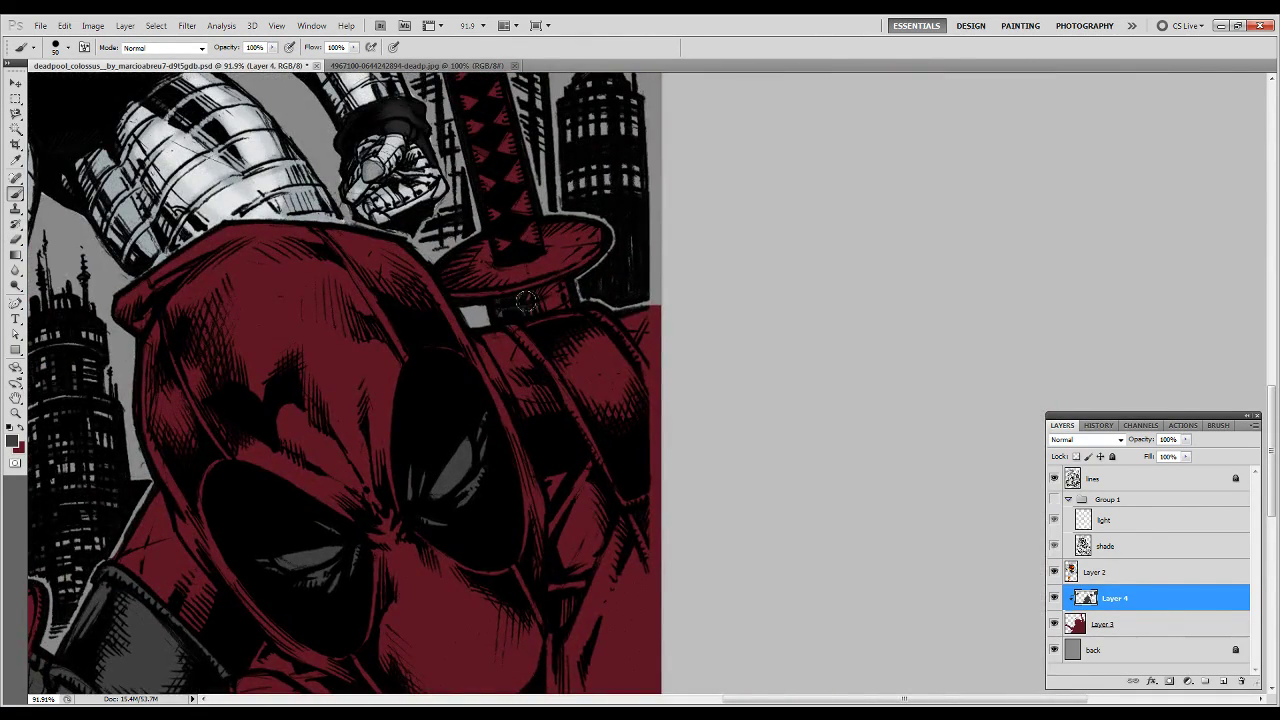
left_click_drag(560, 360, 645, 540)
mouse_move(600, 330)
left_mouse_down()
mouse_move(655, 470)
mouse_move(594, 425)
left_mouse_up()
Step: Fit the picture and add a new layer clipped to Layer 4
key("ctrl+0")
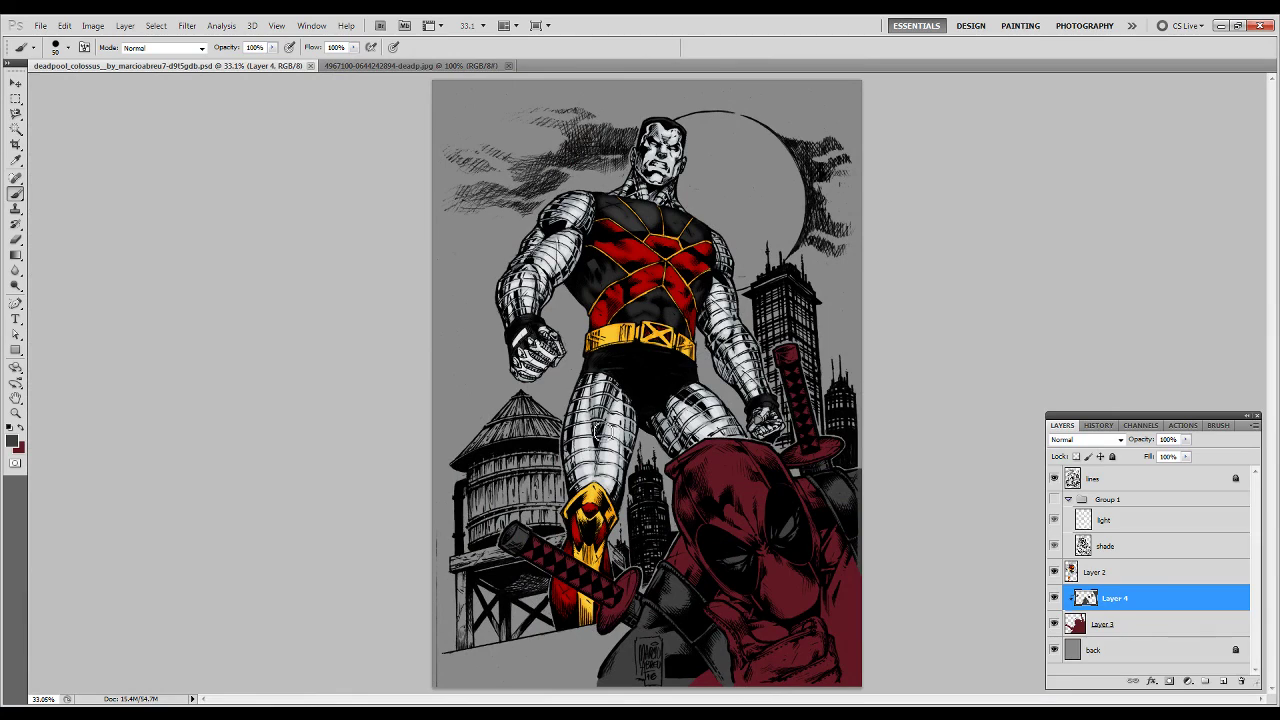
key("ctrl+shift+alt+n")
key("ctrl+u")
key("Escape")
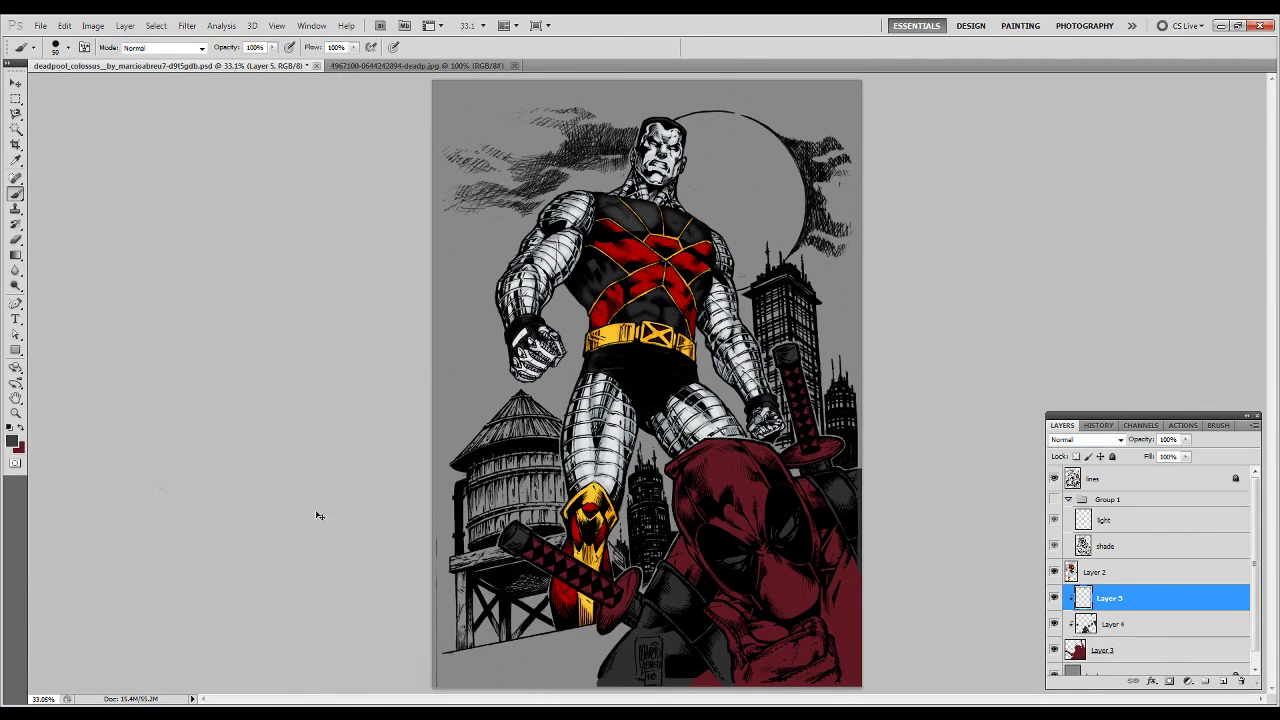
Step: Set yellow as the foreground colour in the Color Picker
key("i")
left_click(12, 441)
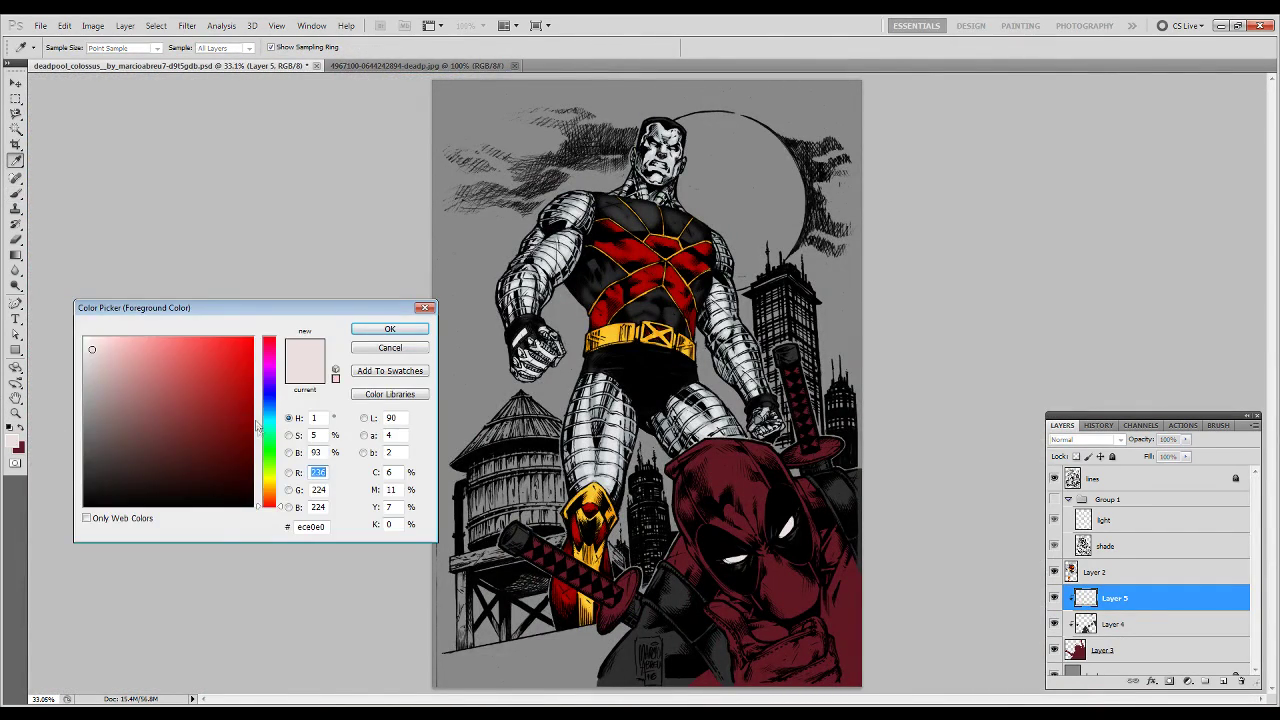
key("Return")
key("b")
Step: Paint the upper round sword guard and its rim yellow
mouse_move(436, 252)
left_mouse_down()
mouse_move(470, 290)
mouse_move(418, 396)
left_mouse_up()
left_click_drag(500, 210, 392, 440)
left_click_drag(425, 385, 350, 490)
mouse_move(445, 262)
left_mouse_down()
mouse_move(643, 241)
mouse_move(480, 250)
left_mouse_up()
left_click_drag(650, 180, 500, 260)
key("e")
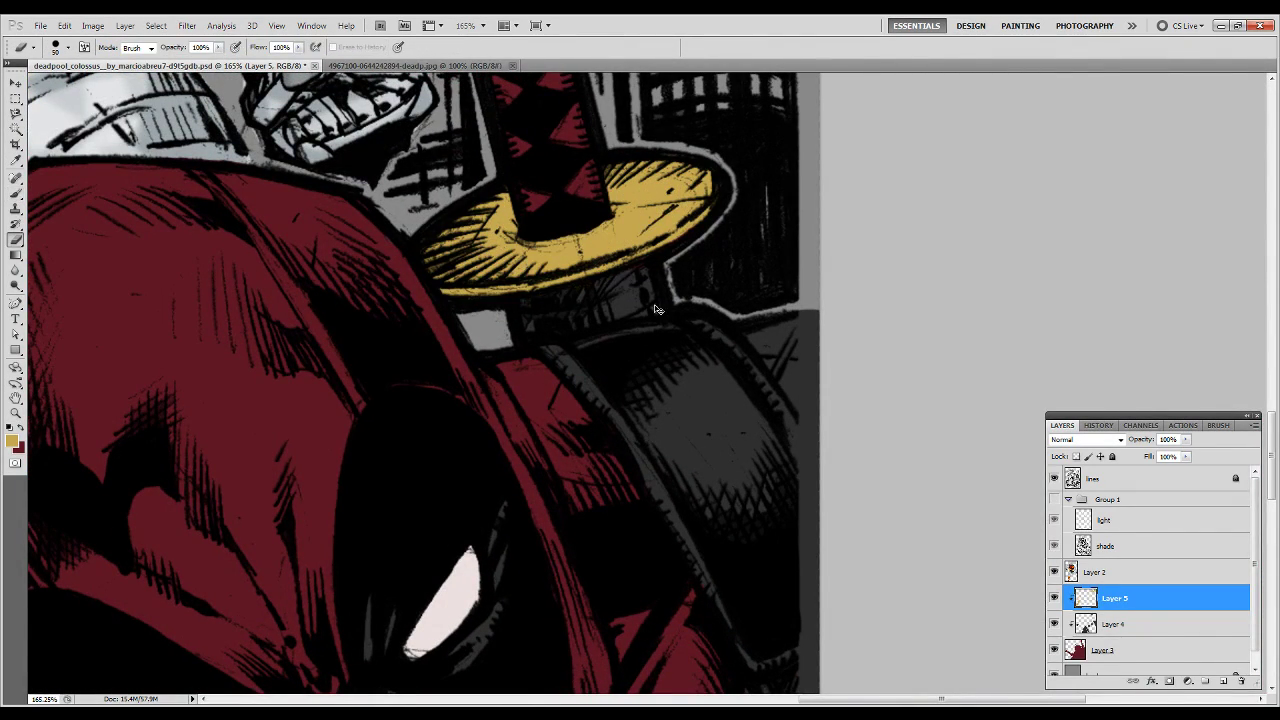
scroll(536, 370, "up", 2)
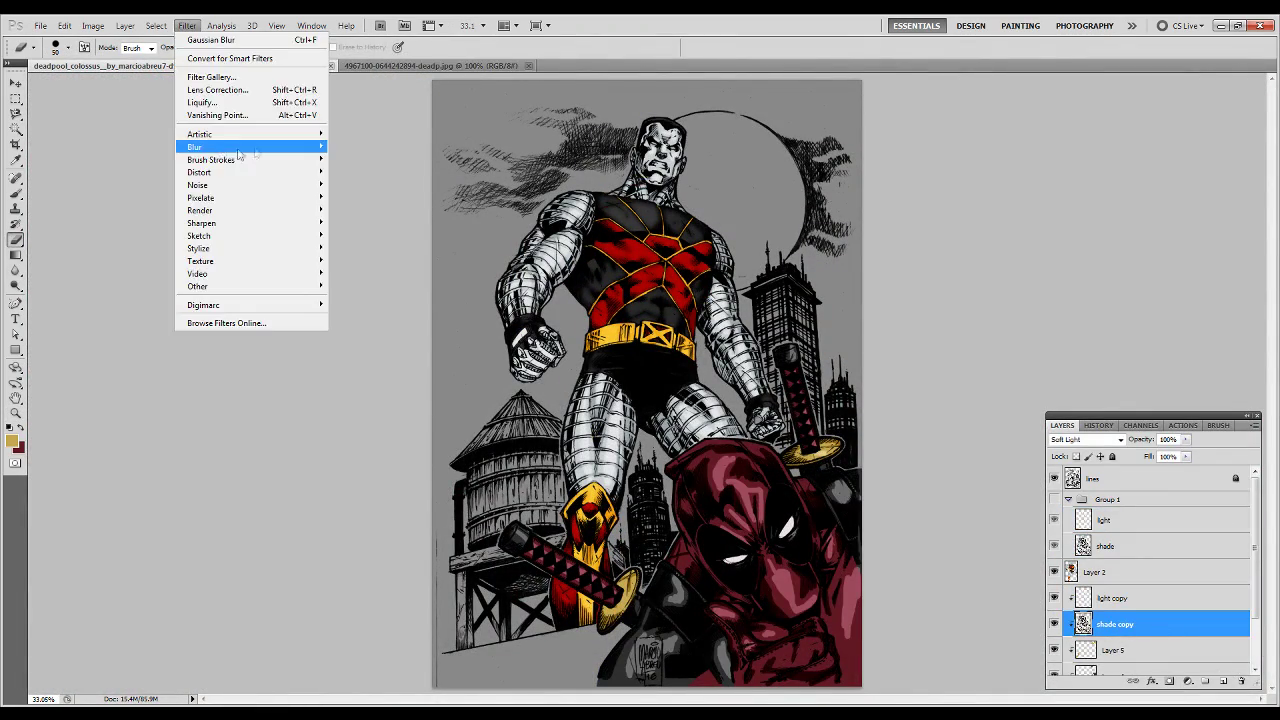